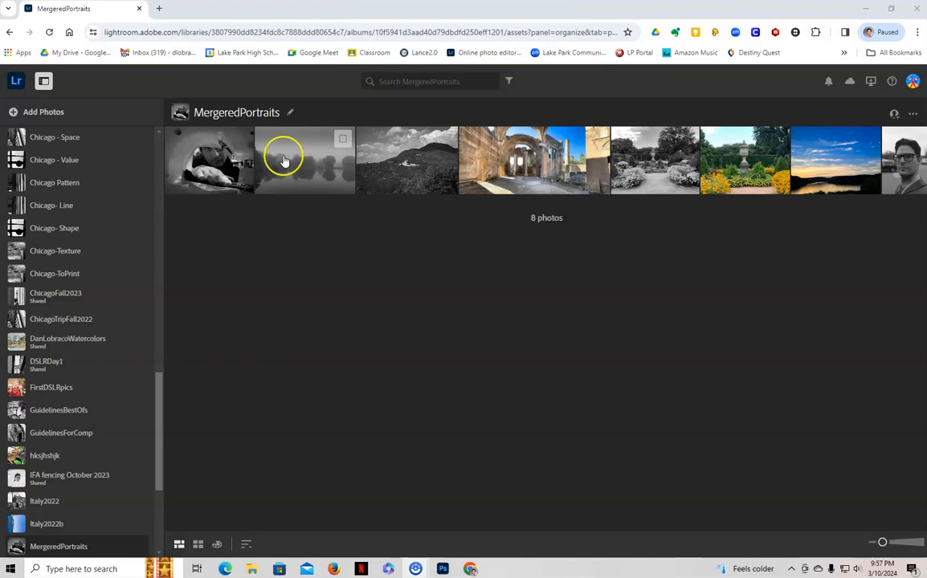
- Download the album's close-up photo of the man reaching forward through an opening as a full-size JPG, APC_0902, into Downloads
click(222, 148)
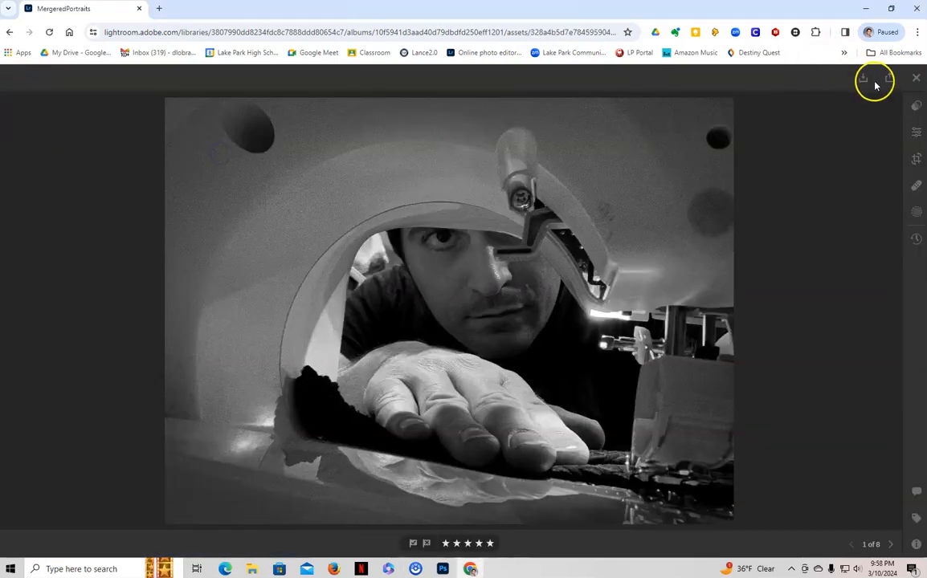
click(861, 81)
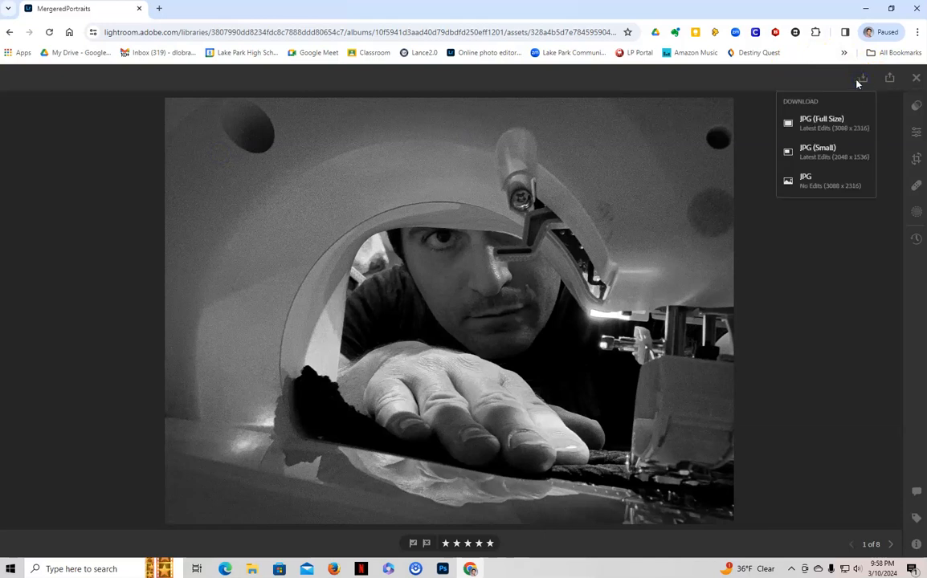
click(825, 126)
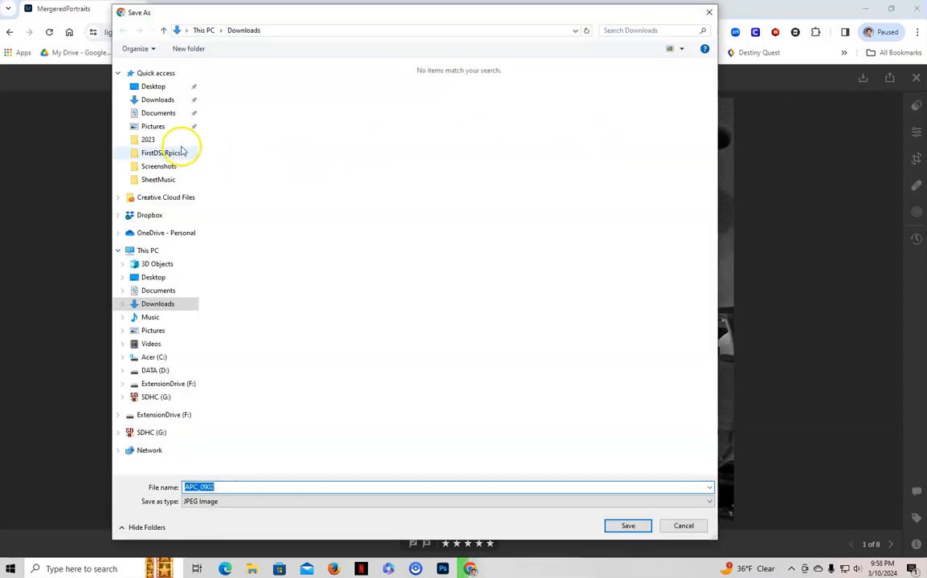
click(171, 102)
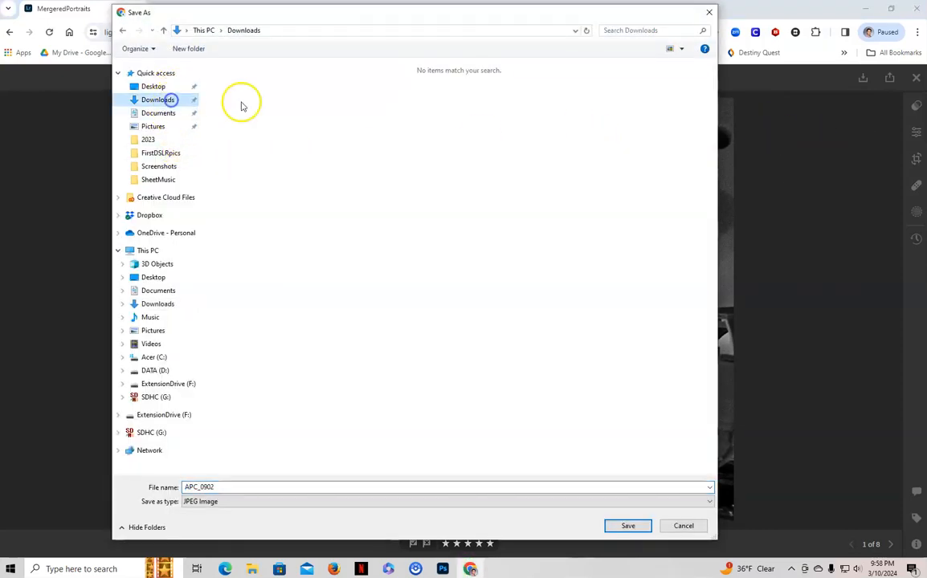
click(641, 530)
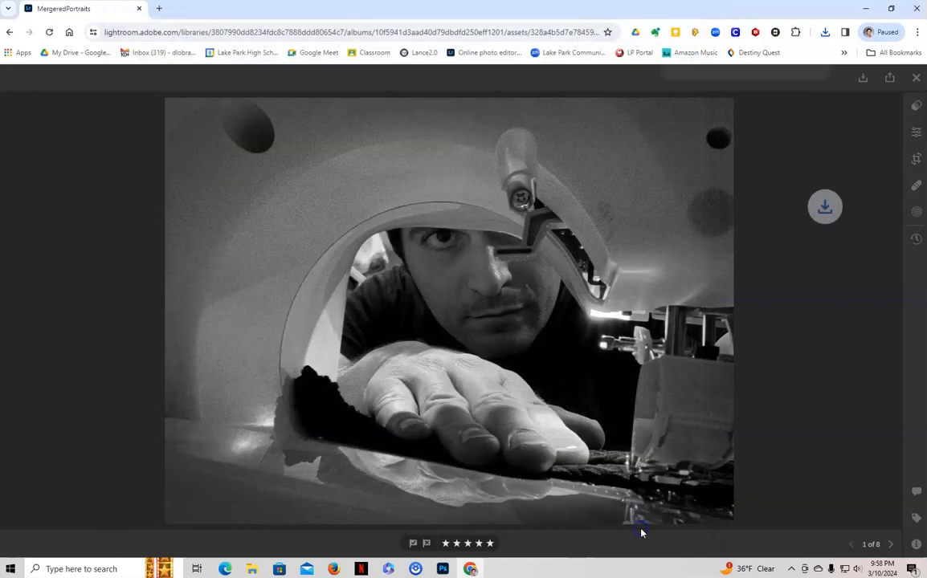
click(915, 77)
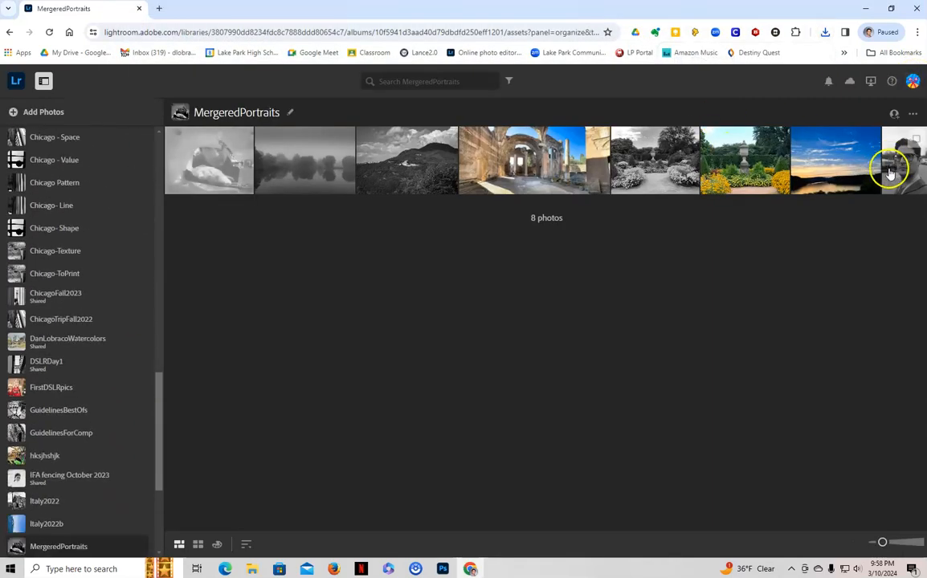
- Download the portrait of the man wearing glasses as a full-size JPG, img20240223_09032467, into Downloads
click(893, 175)
click(863, 78)
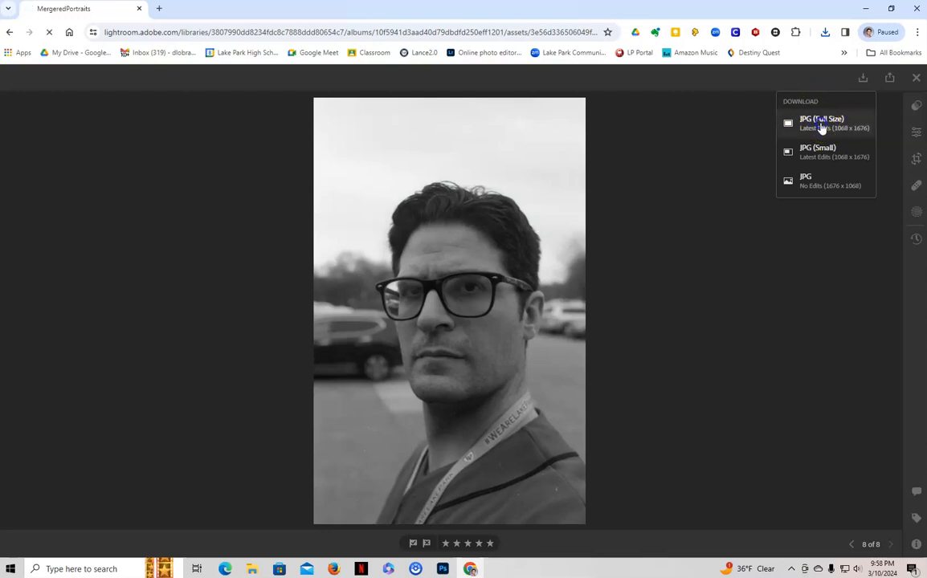
click(821, 126)
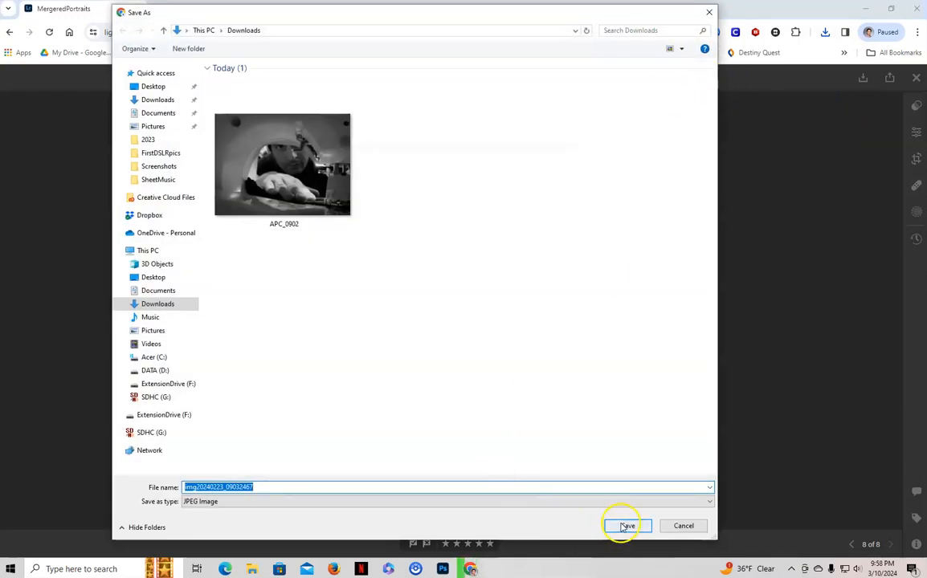
click(625, 526)
click(915, 80)
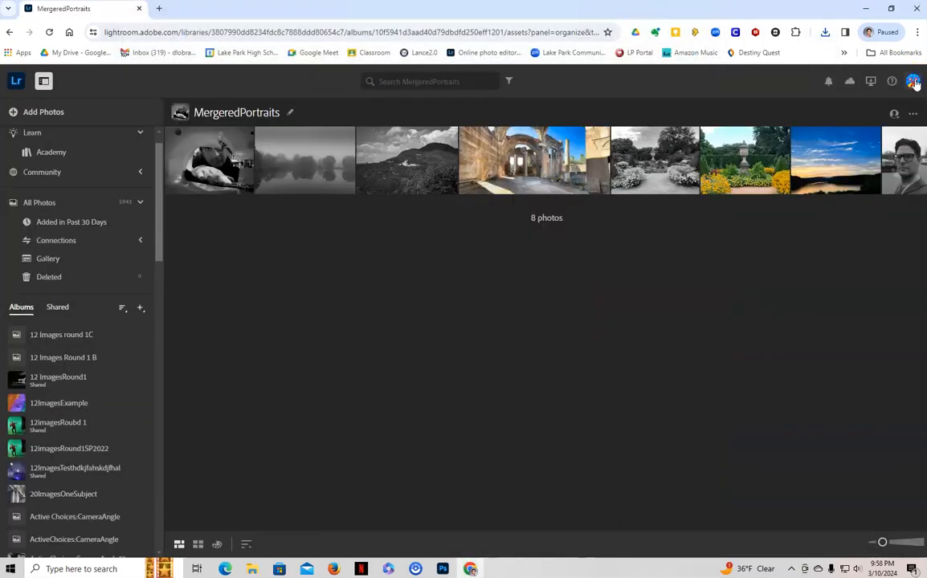
- Download the black-and-white mountain landscape with clouds as a full-size JPG into Downloads and return to the album
double_click(422, 171)
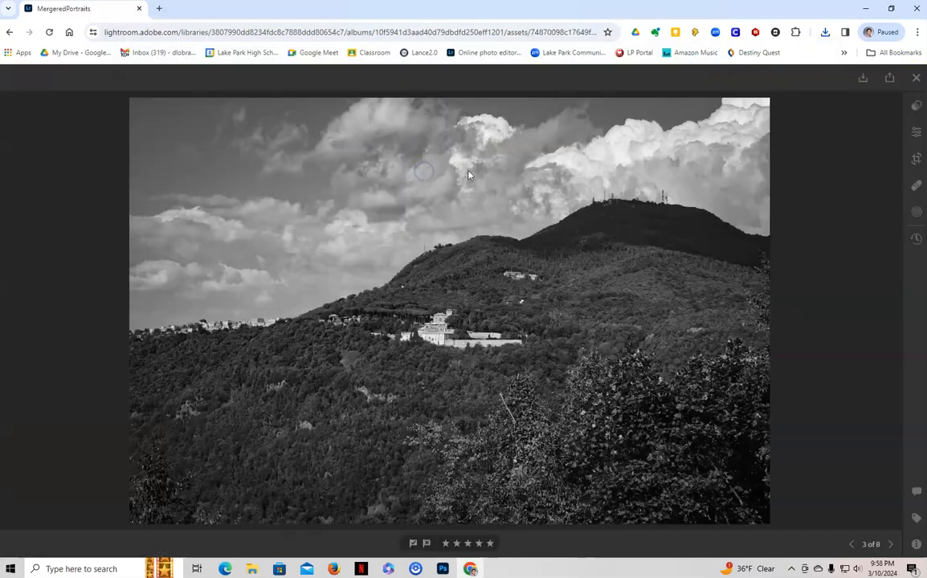
click(863, 78)
click(830, 122)
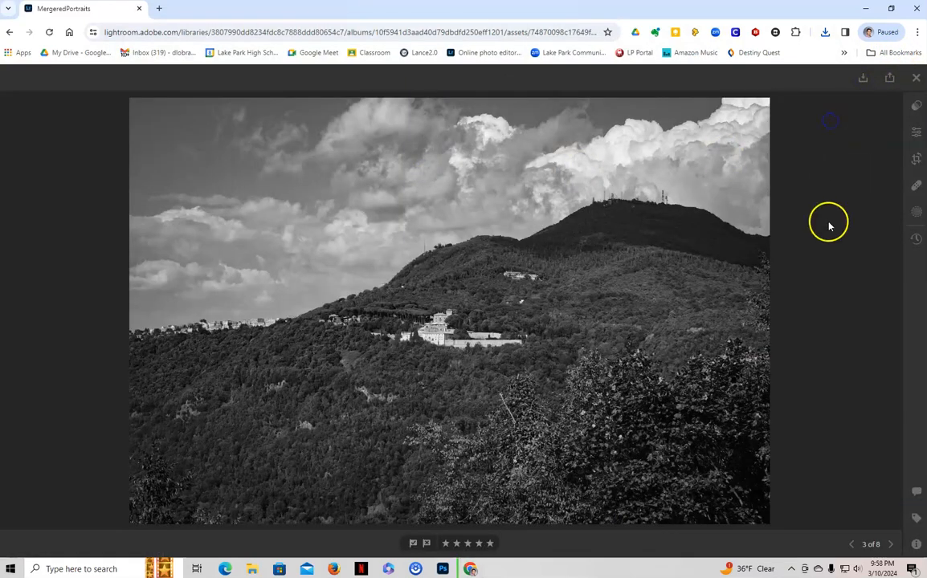
click(631, 524)
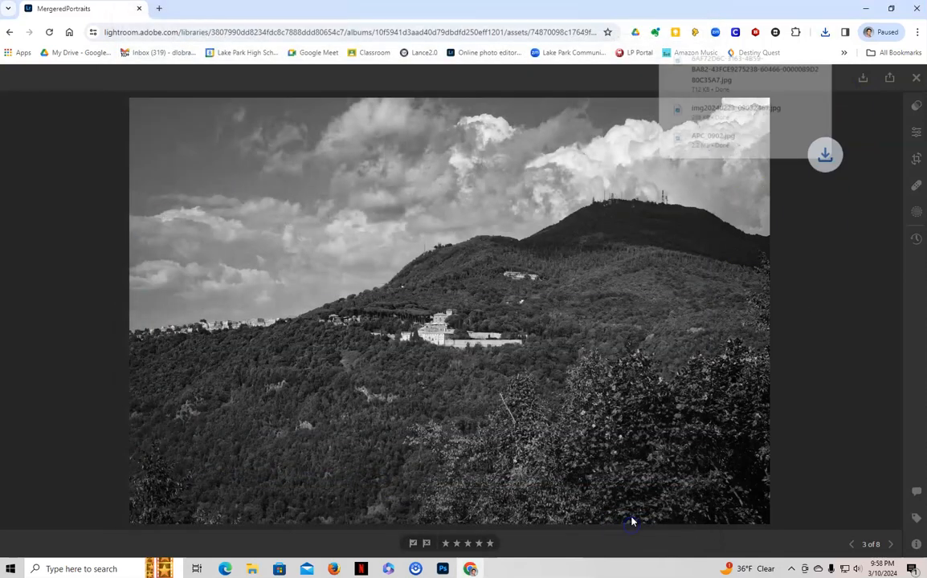
click(915, 81)
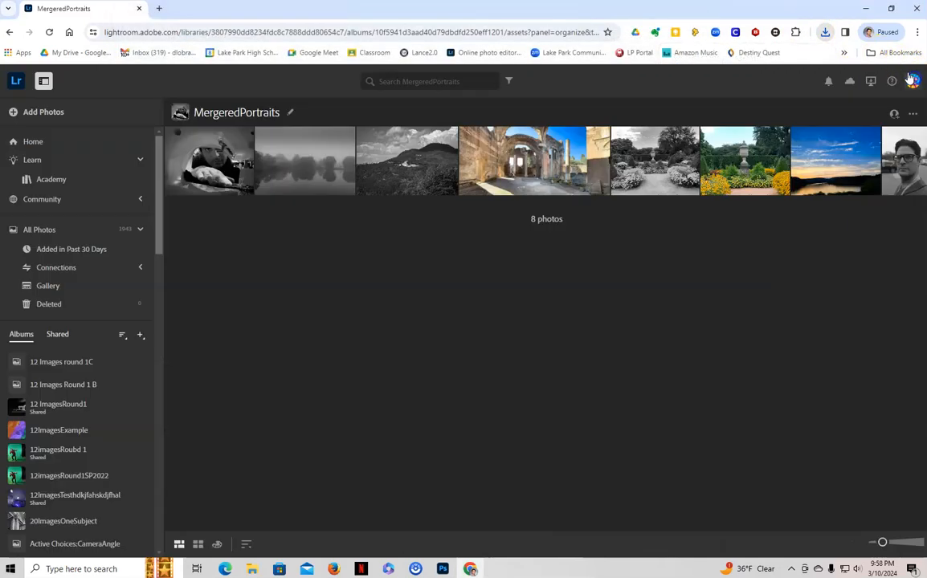
- Download the foggy lake photo as a full-size JPG, APC_0931, into Downloads and return to the album
click(320, 172)
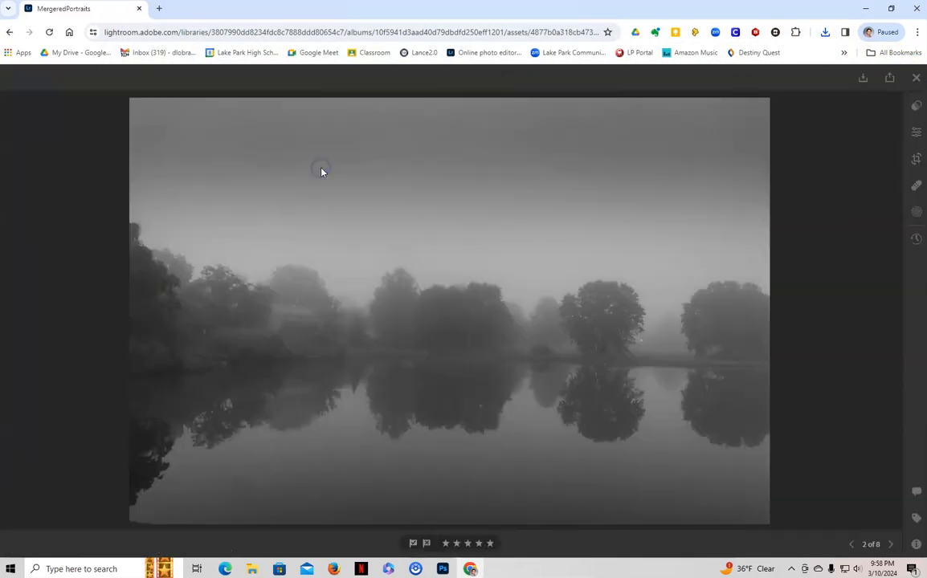
click(860, 79)
click(831, 124)
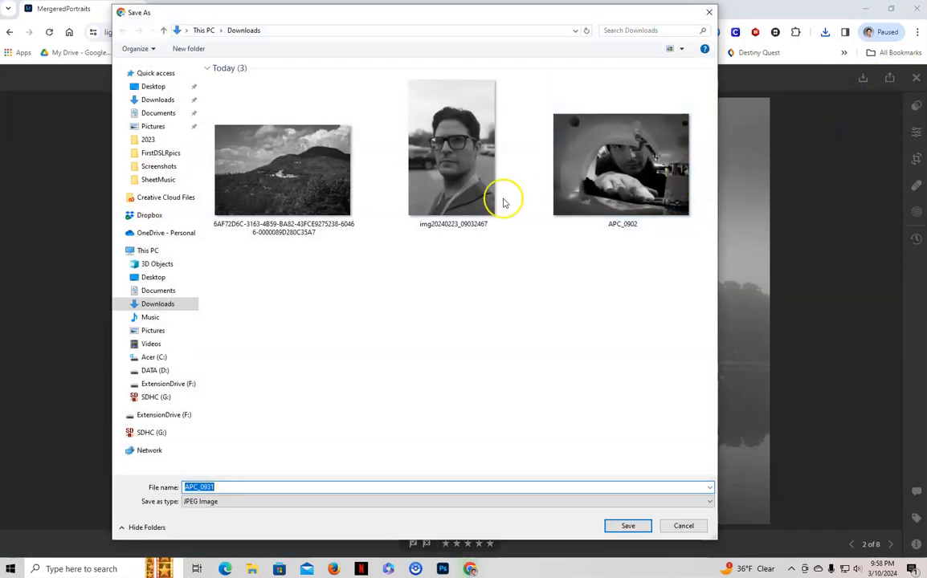
click(643, 525)
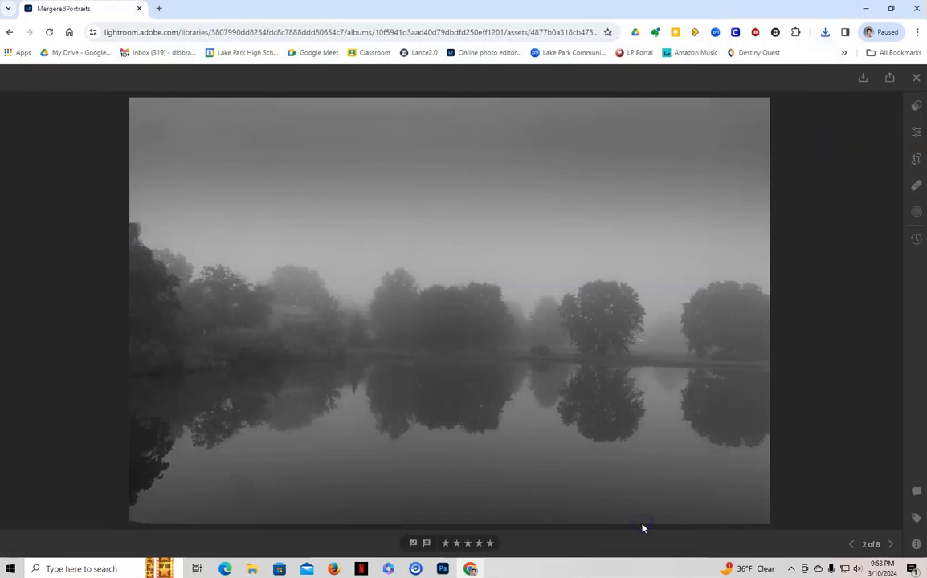
click(917, 80)
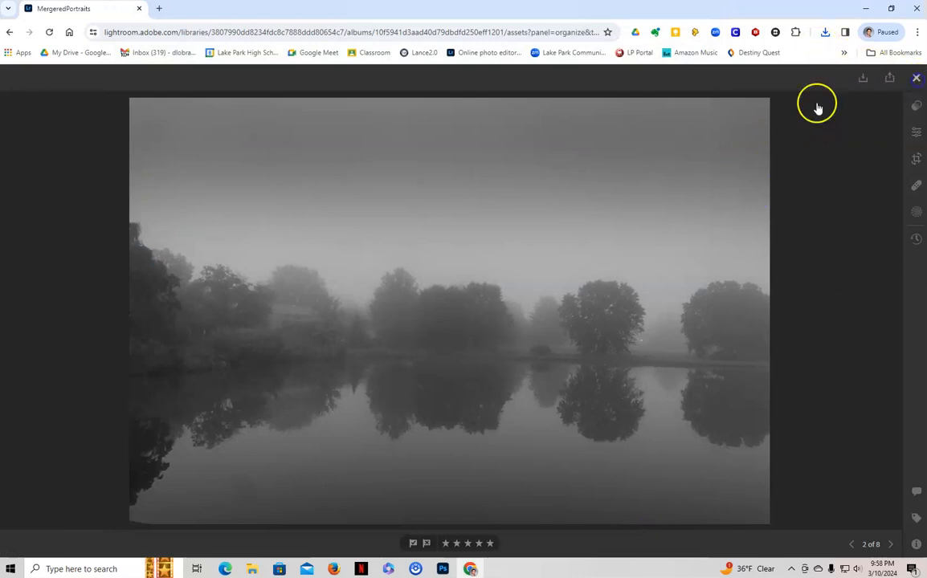
- Download the black-and-white garden photo with the urn as a full-size JPG, IMG_4584, into Downloads
click(651, 173)
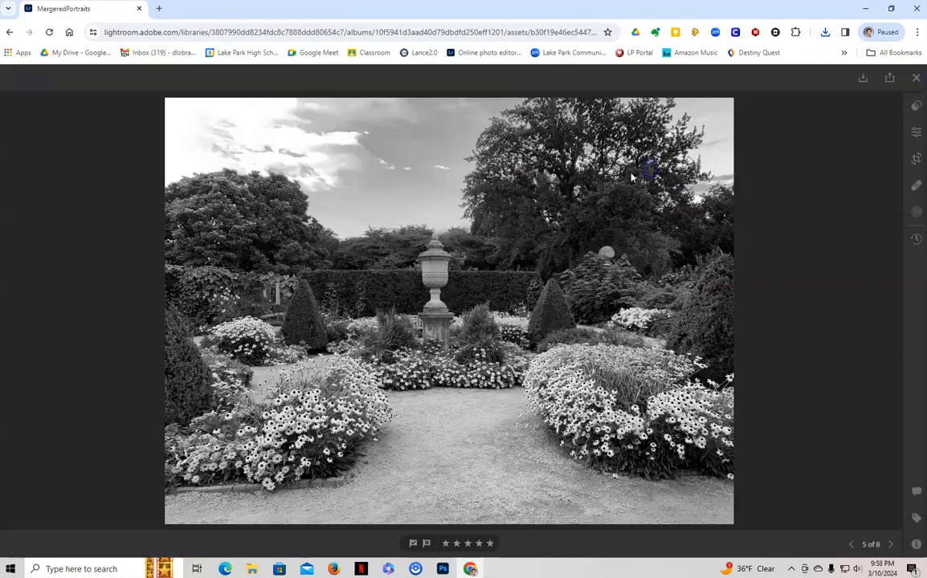
click(864, 79)
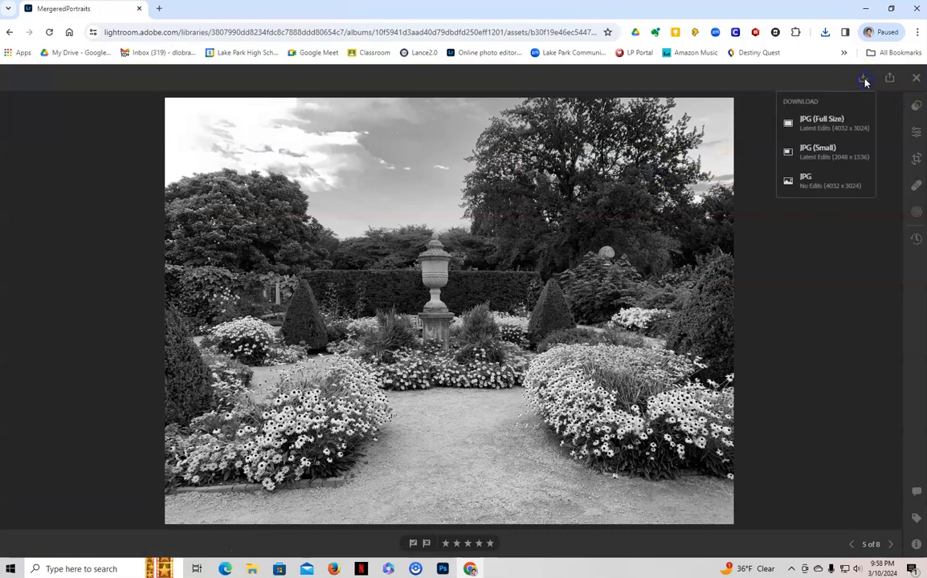
click(827, 125)
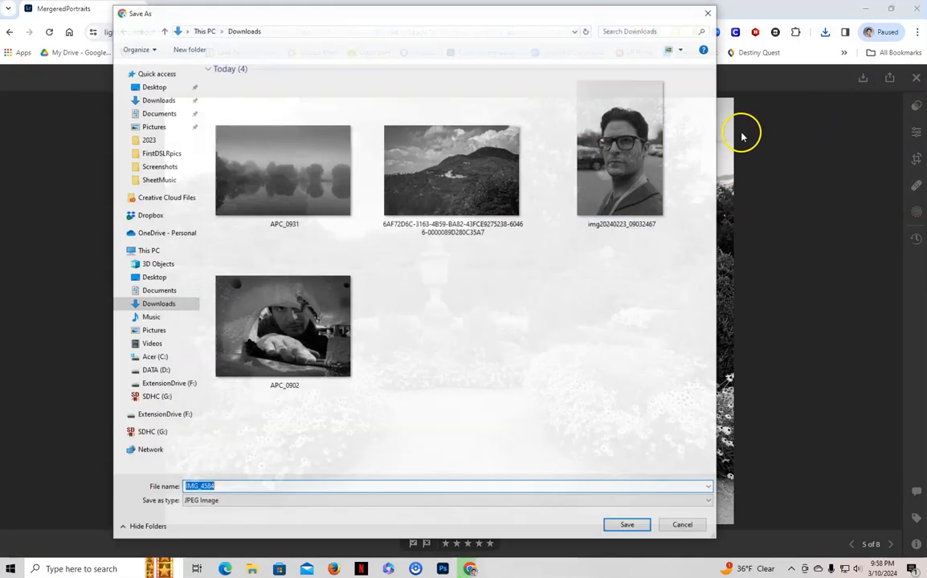
click(631, 525)
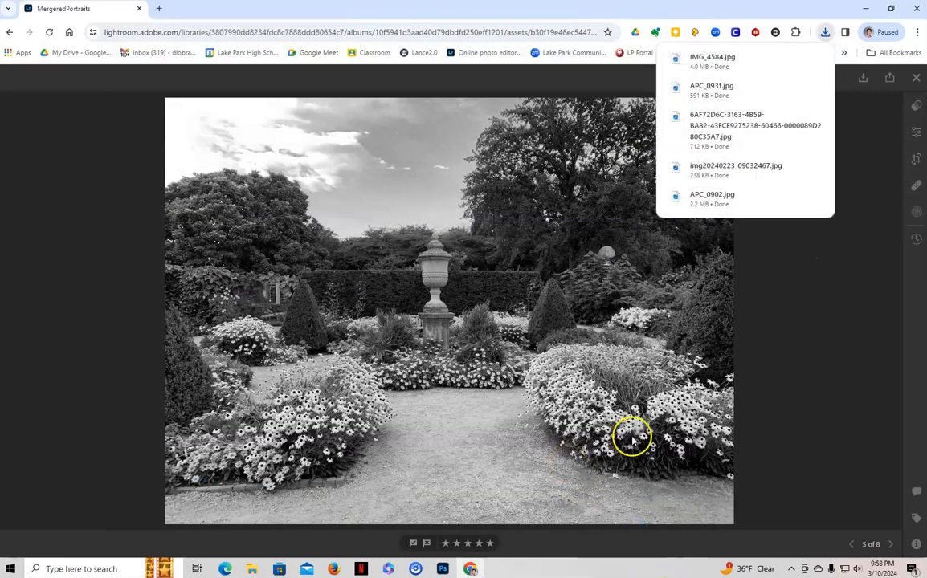
- Switch to Photoshop and open the downloaded mountain landscape photo from Downloads
click(442, 569)
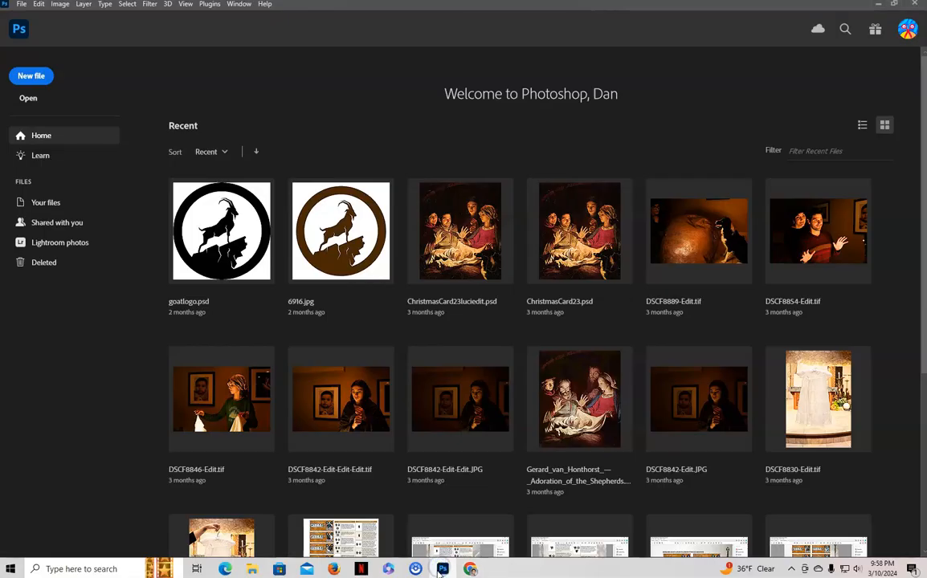
click(29, 102)
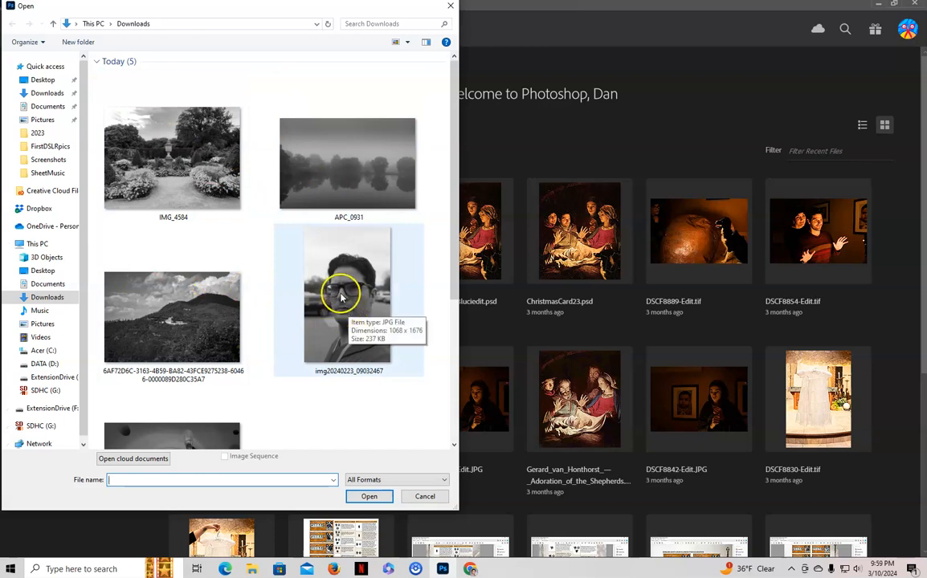
click(223, 316)
click(370, 497)
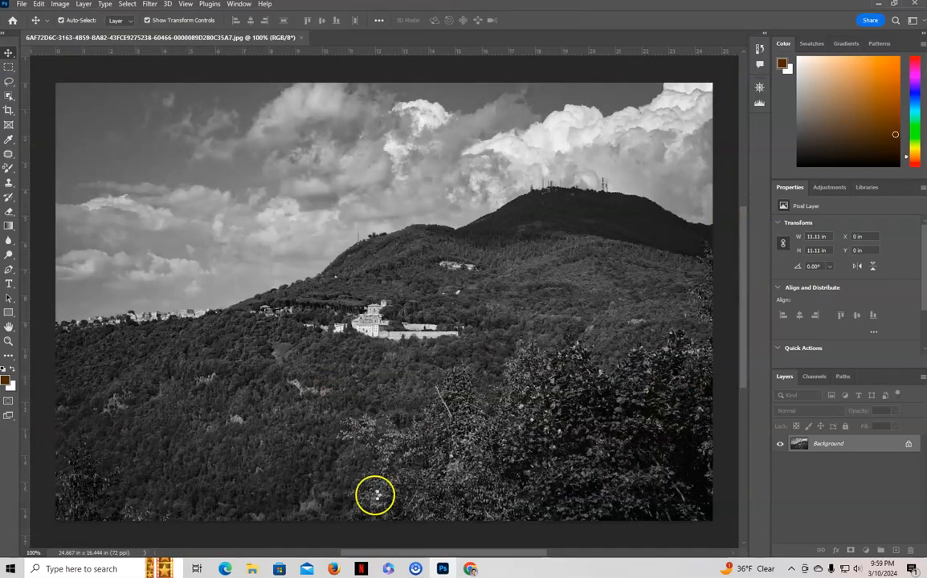
- Place the portrait img20240223_09032467 from Downloads as an embedded image on top of the mountain landscape
click(22, 4)
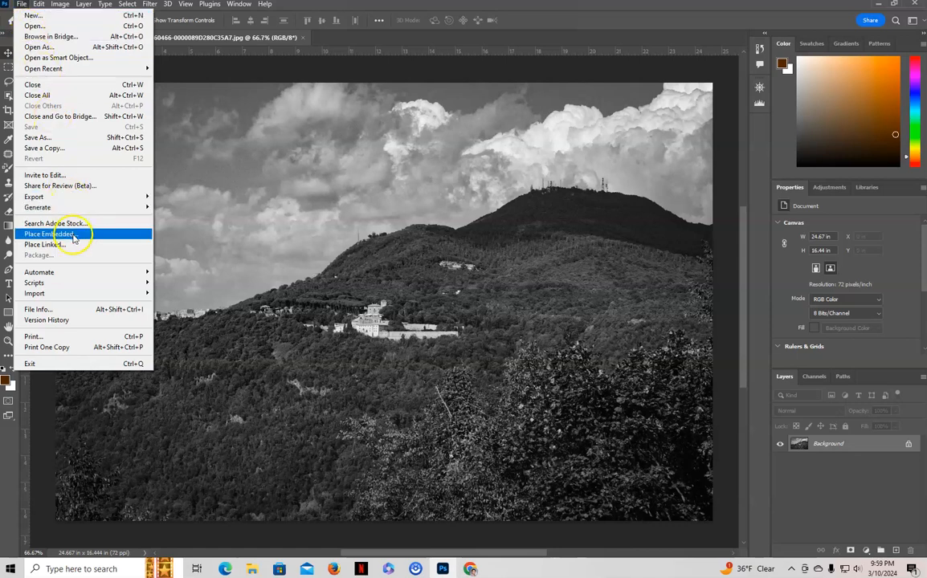
mouse_move(33, 8)
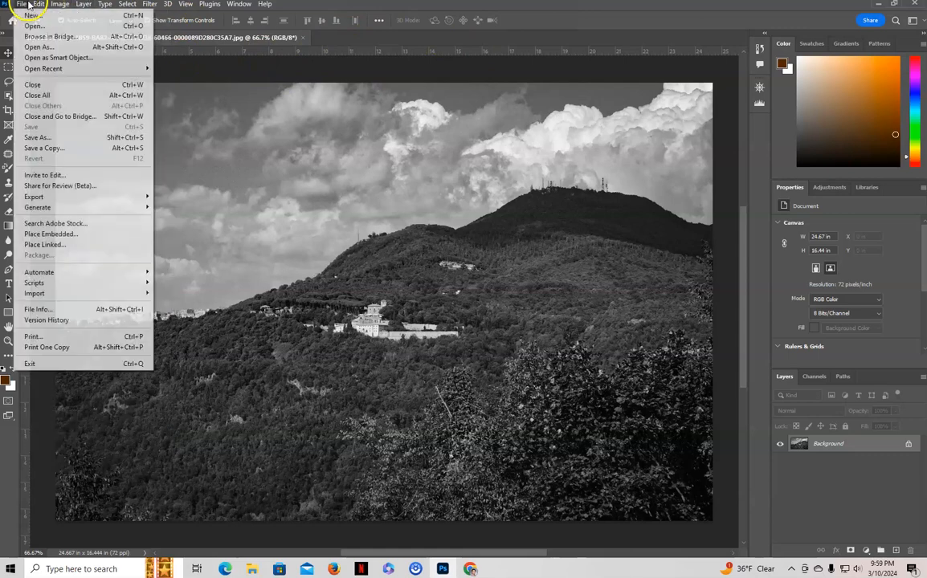
click(56, 233)
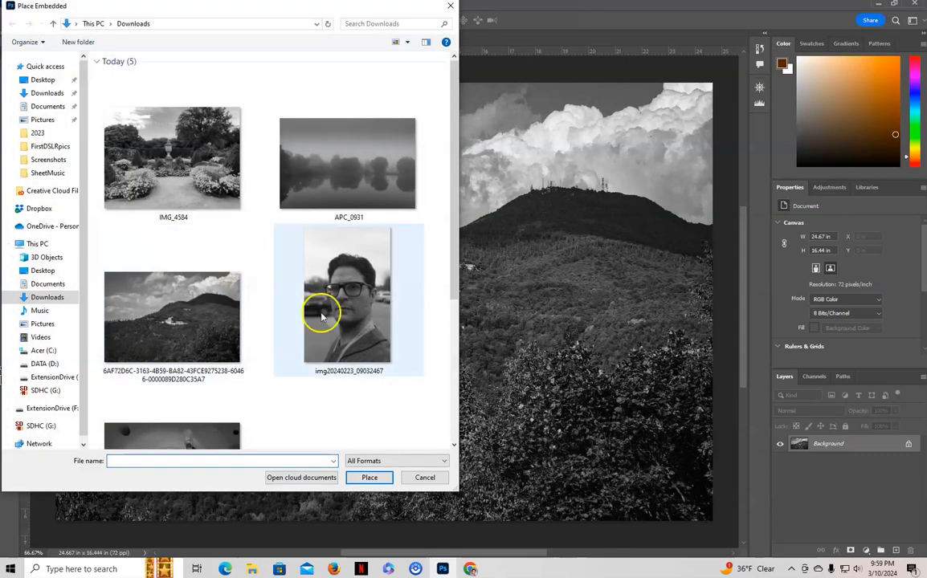
click(367, 343)
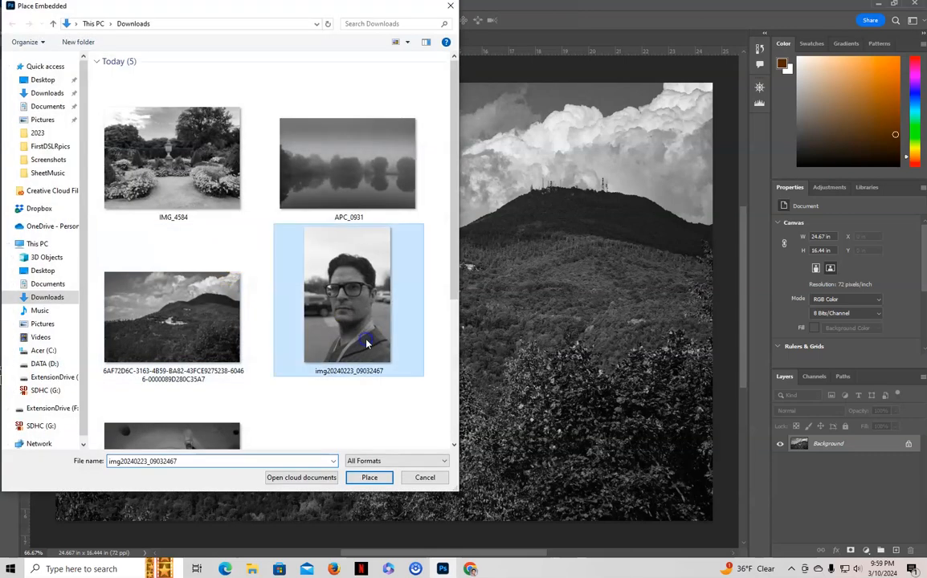
click(370, 479)
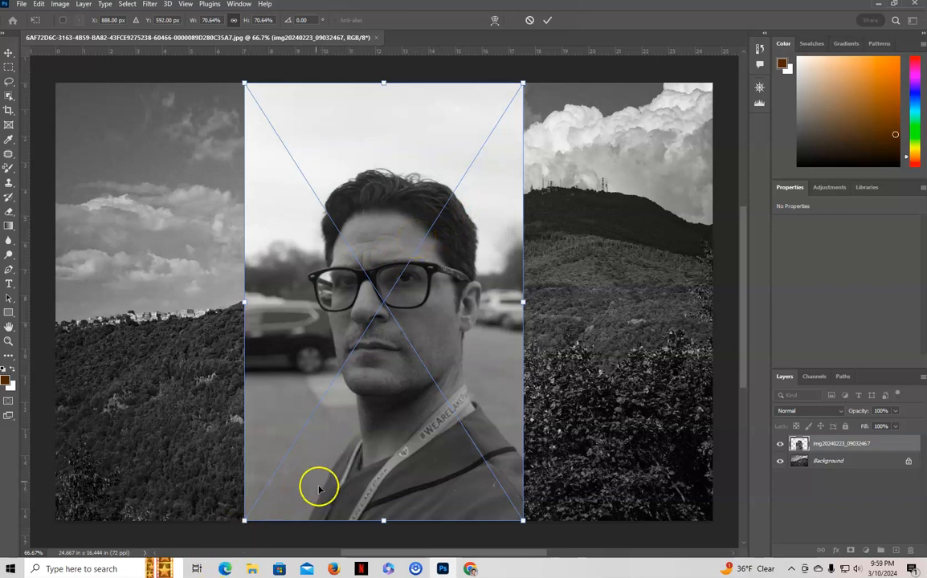
- Scale the placed portrait to about 70.97% so it spans the landscape's full height, and commit the placement
drag(318, 488, 310, 459)
mouse_move(244, 481)
mouse_down()
mouse_move(192, 543)
mouse_move(242, 487)
mouse_move(246, 426)
mouse_move(242, 470)
mouse_up()
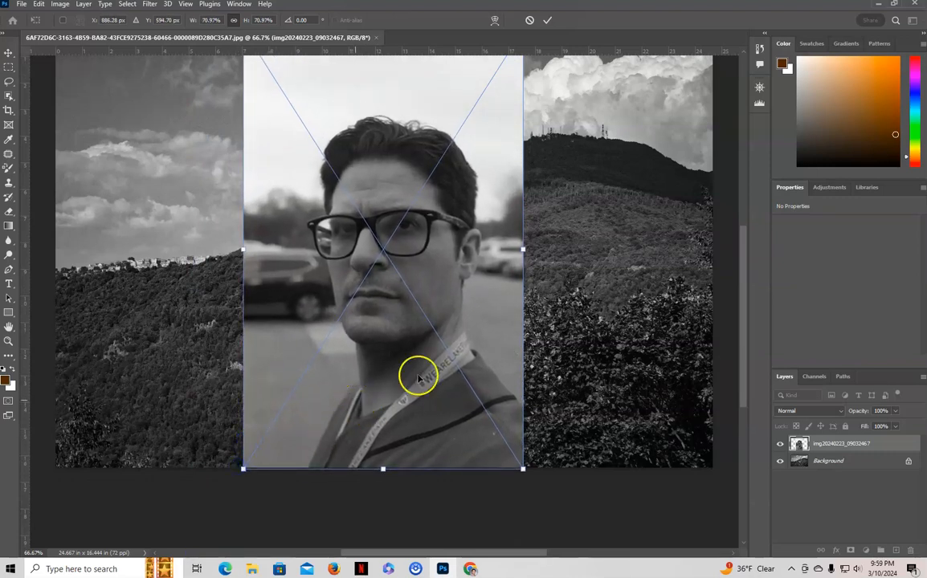
scroll(553, 218, up, 2)
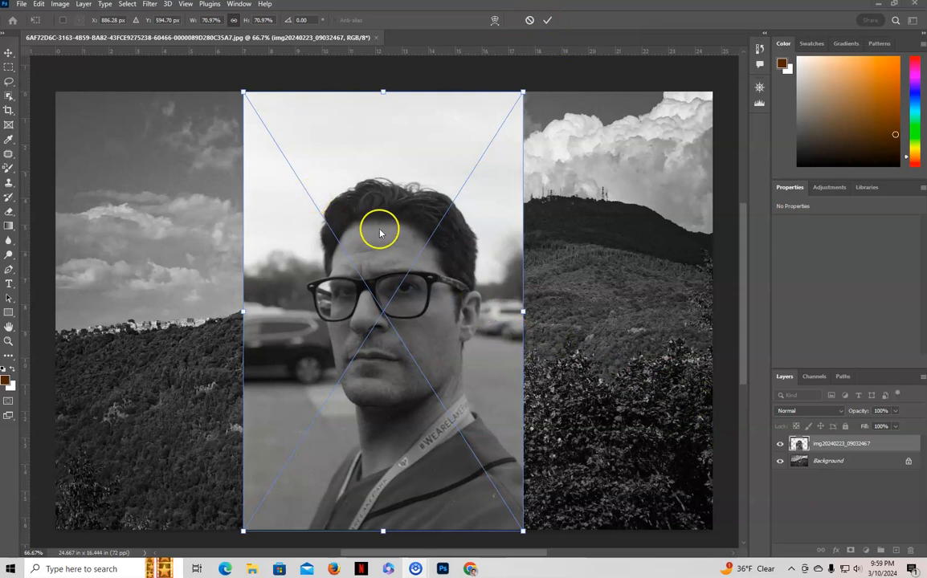
click(547, 22)
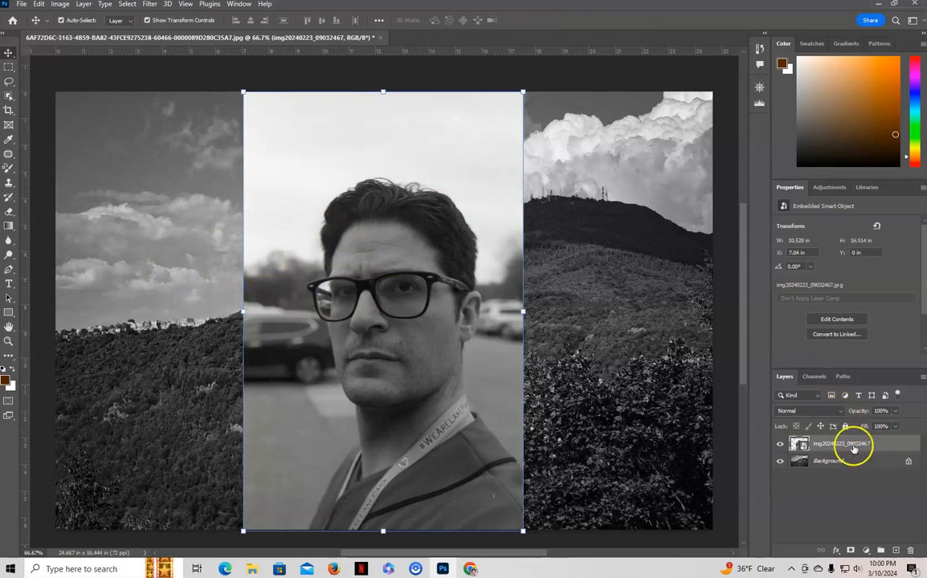
- Set the portrait layer's blend mode to Linear Dodge (Add) and move it over the landscape's left part, about X -1.19 in, Y 1.4 in
click(830, 411)
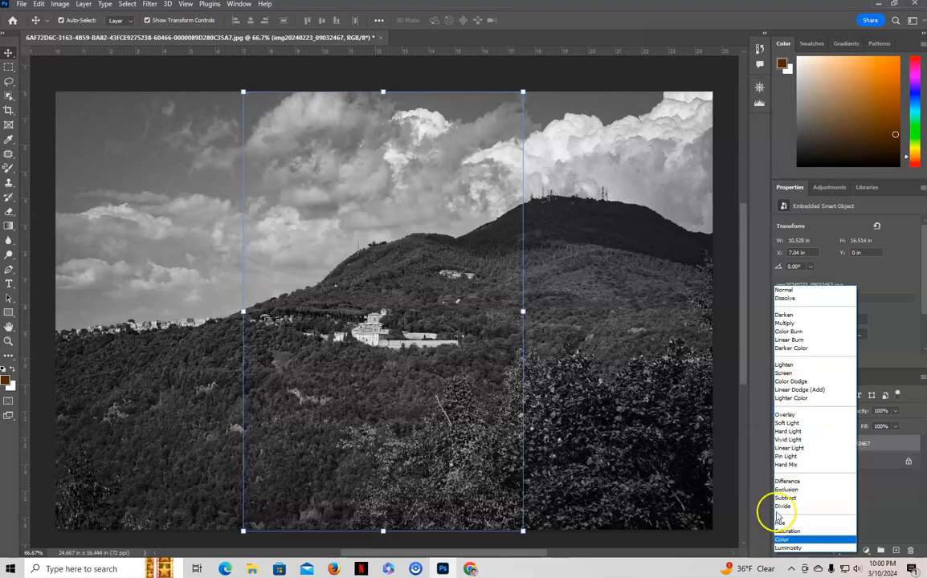
click(800, 391)
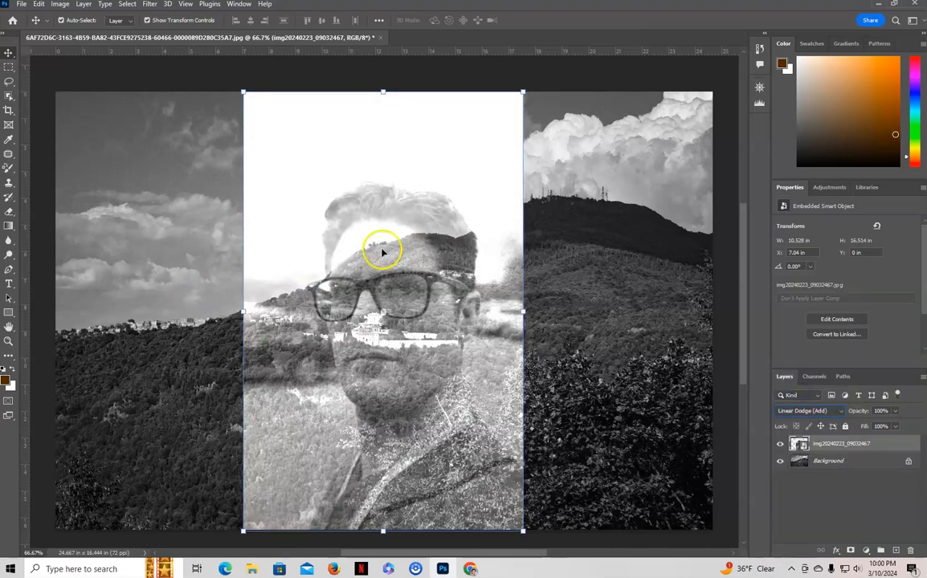
drag(422, 366, 217, 300)
drag(208, 337, 196, 441)
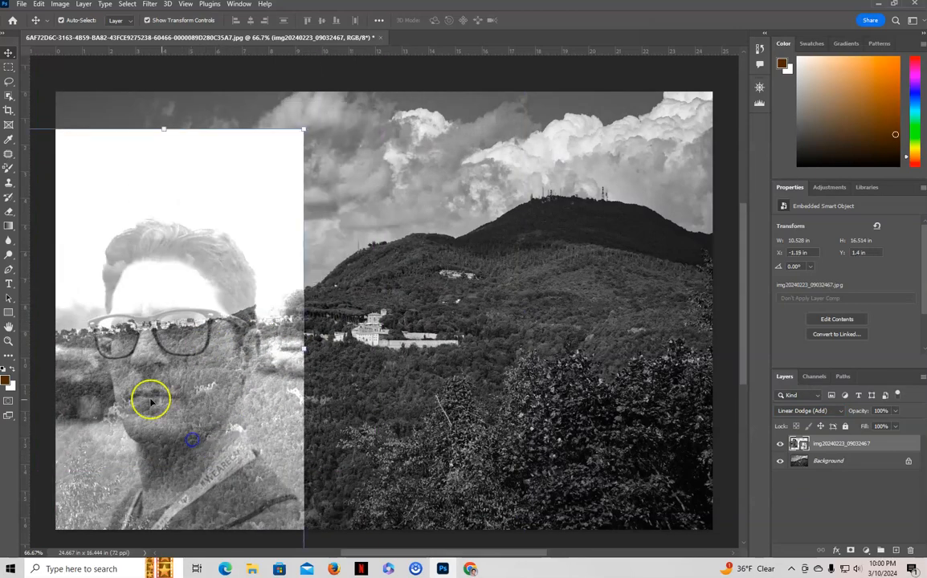
- Move the portrait layer flush with the landscape's upper edge, at about X -1.77 in, Y 0 in
drag(179, 398, 207, 379)
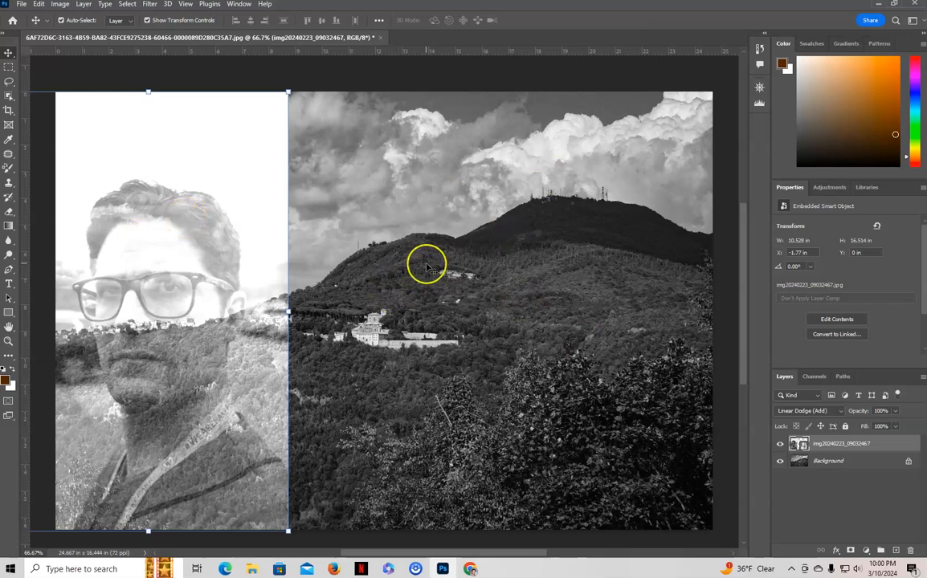
- Open img20240223_09032467 from Downloads as its own document and place the garden photo IMG_4584 on it as an embedded image
click(23, 4)
click(36, 26)
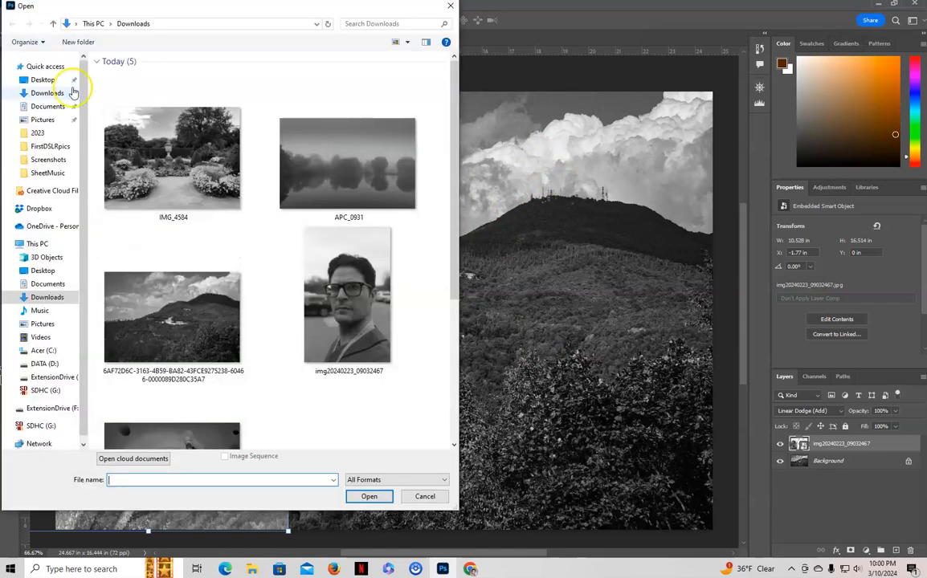
double_click(347, 303)
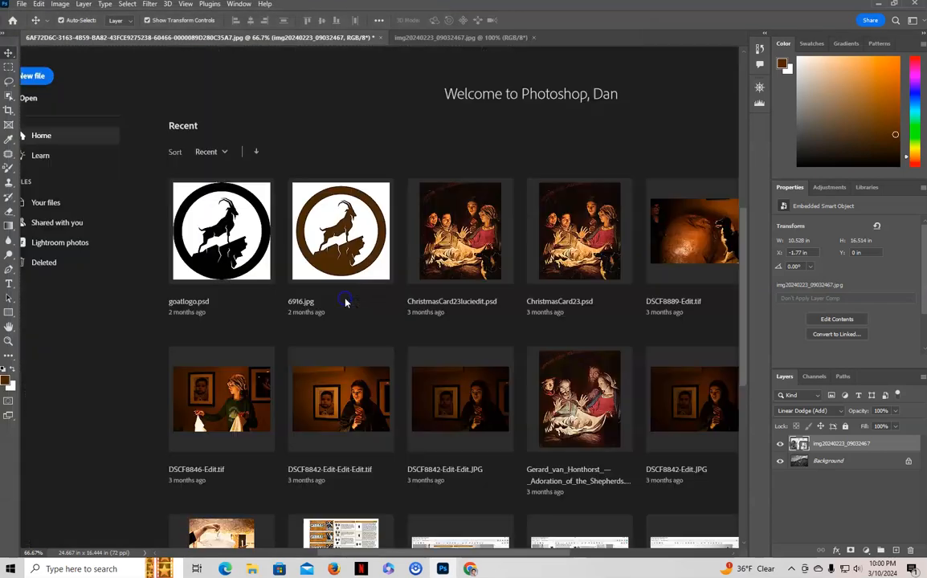
click(23, 5)
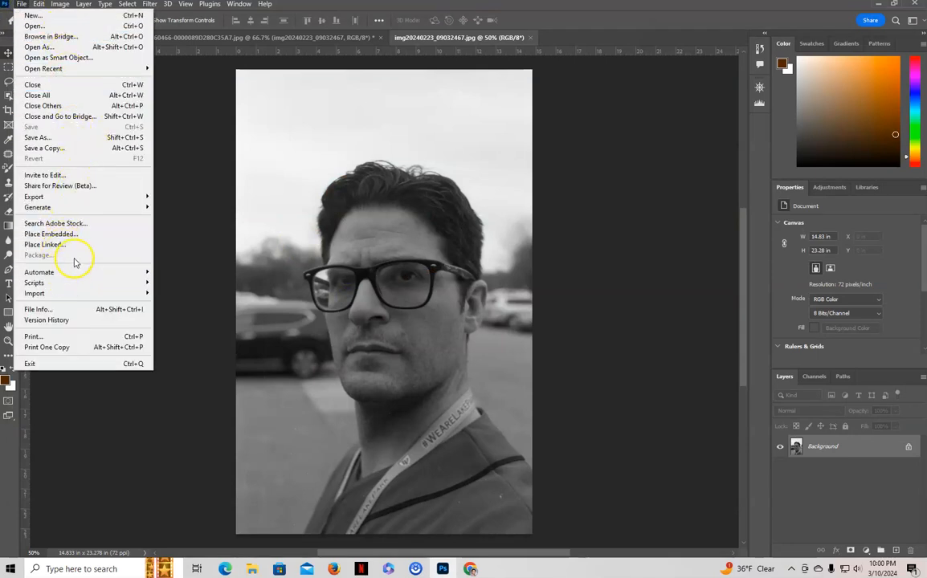
click(74, 236)
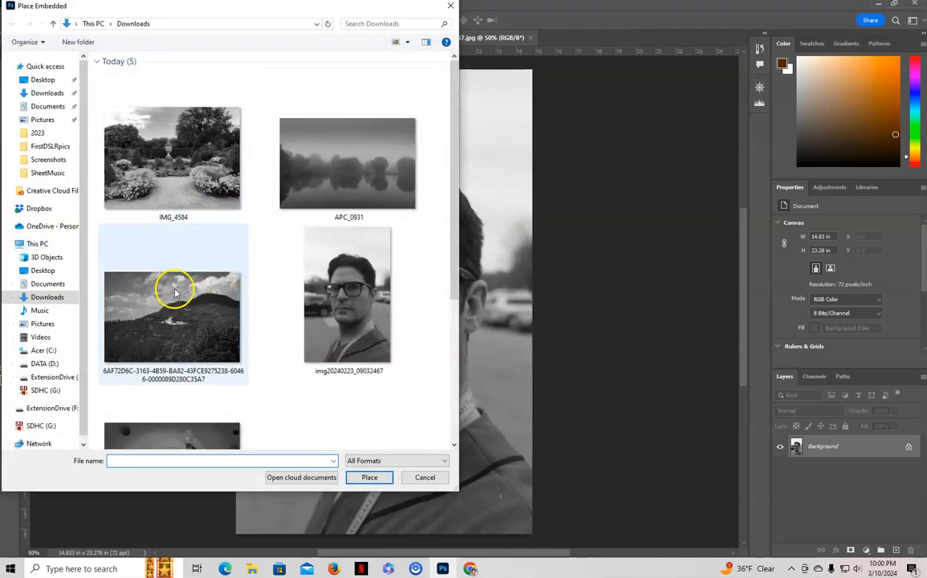
double_click(178, 160)
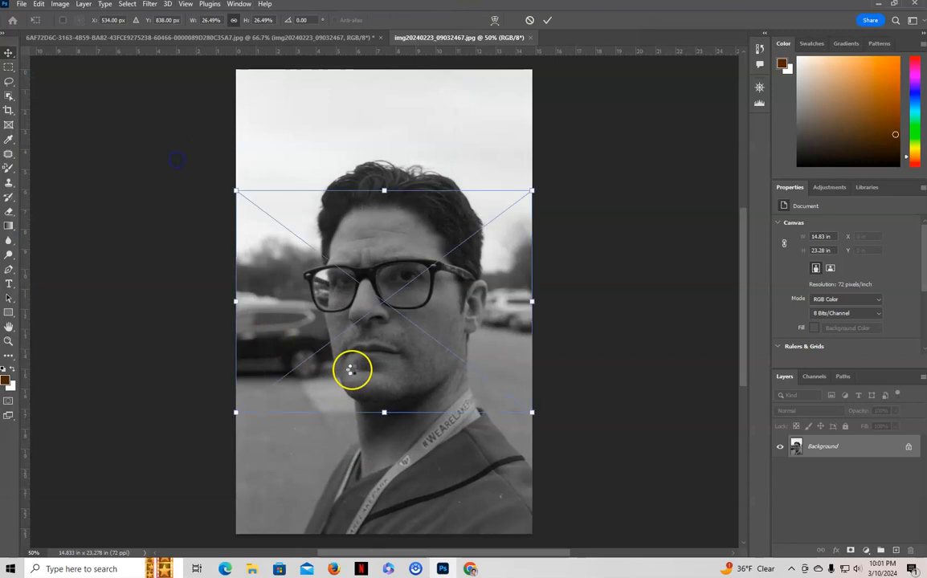
- Scale the placed garden photo to about 55.19% so it covers the portrait, reposition it, and commit the placement
drag(534, 190, 704, 64)
drag(236, 416, 166, 489)
scroll(355, 444, up, 1)
scroll(355, 444, up, 3)
mouse_move(416, 347)
mouse_down()
mouse_move(420, 383)
mouse_move(418, 365)
mouse_up()
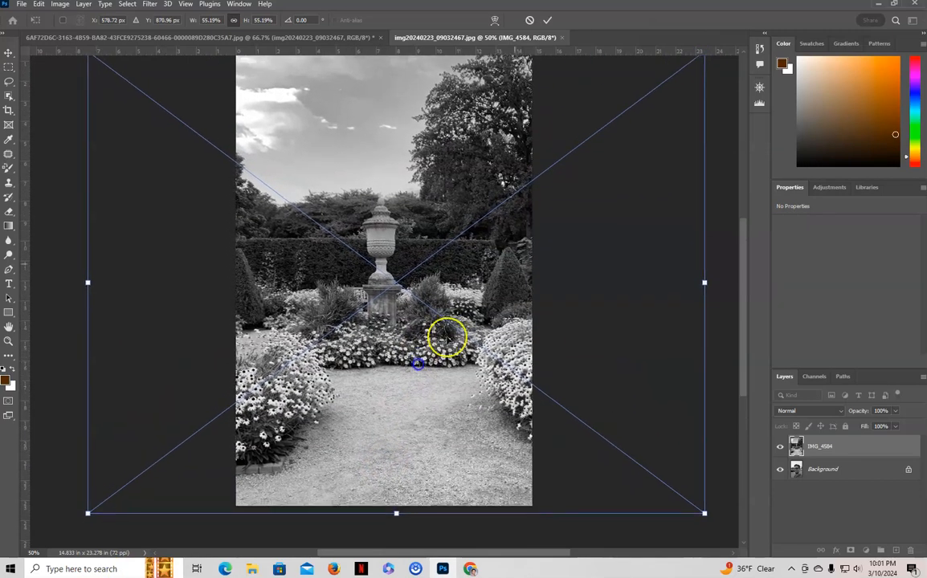
click(545, 22)
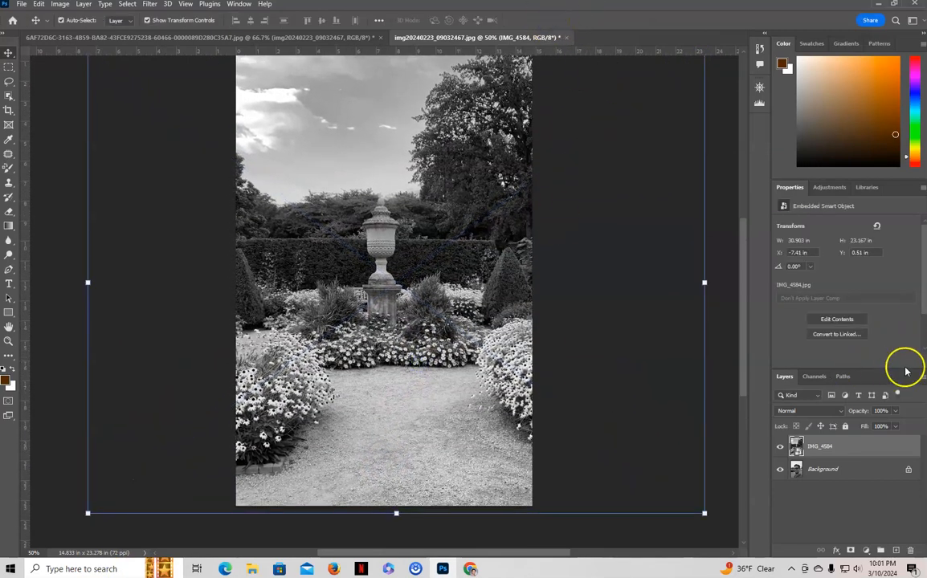
- Try the Overlay blend mode on the IMG_4584 layer with its opacity lowered to 50%
click(815, 415)
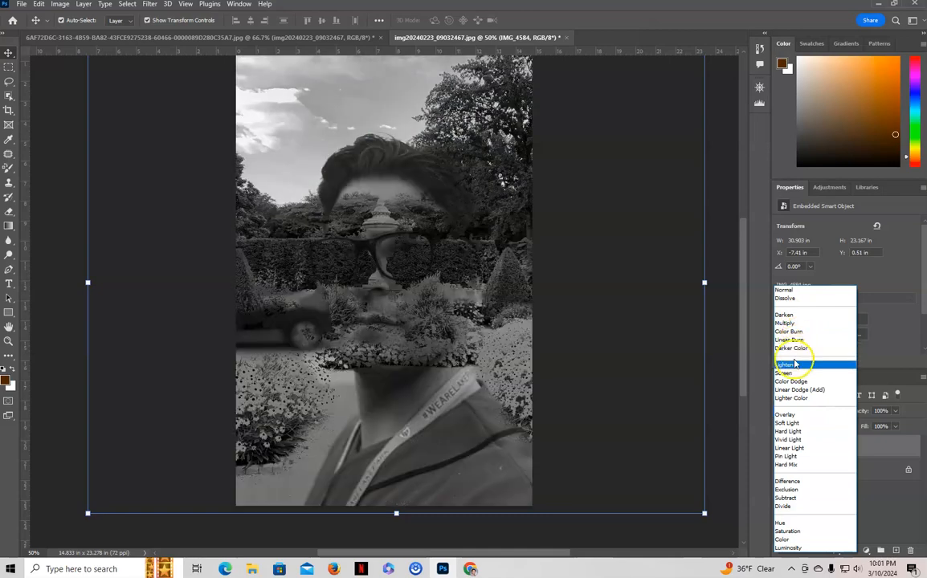
click(789, 416)
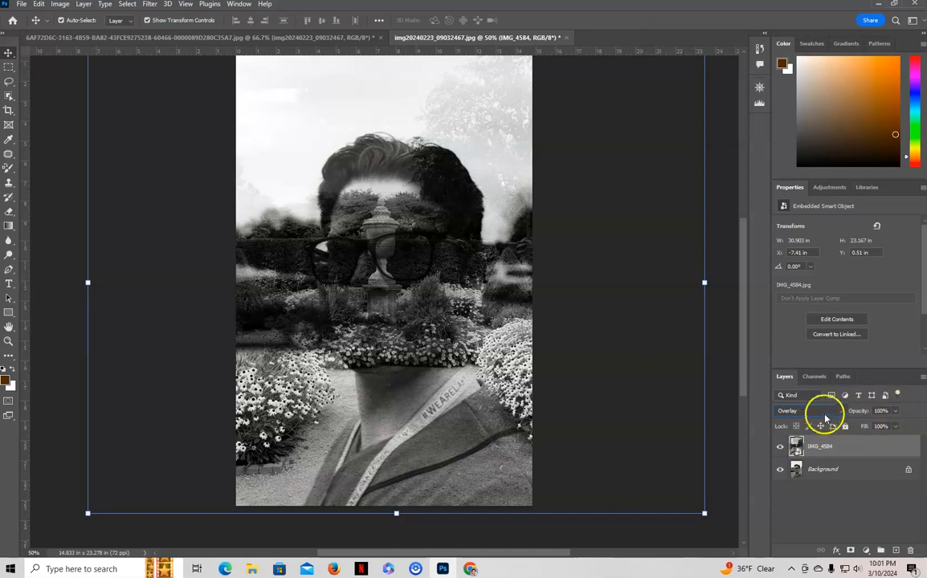
click(895, 411)
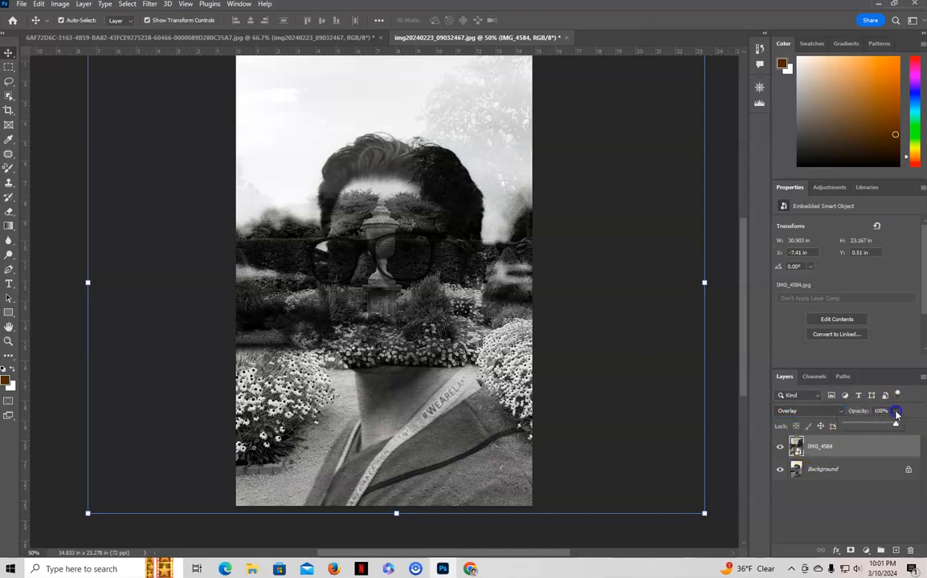
drag(894, 427, 871, 430)
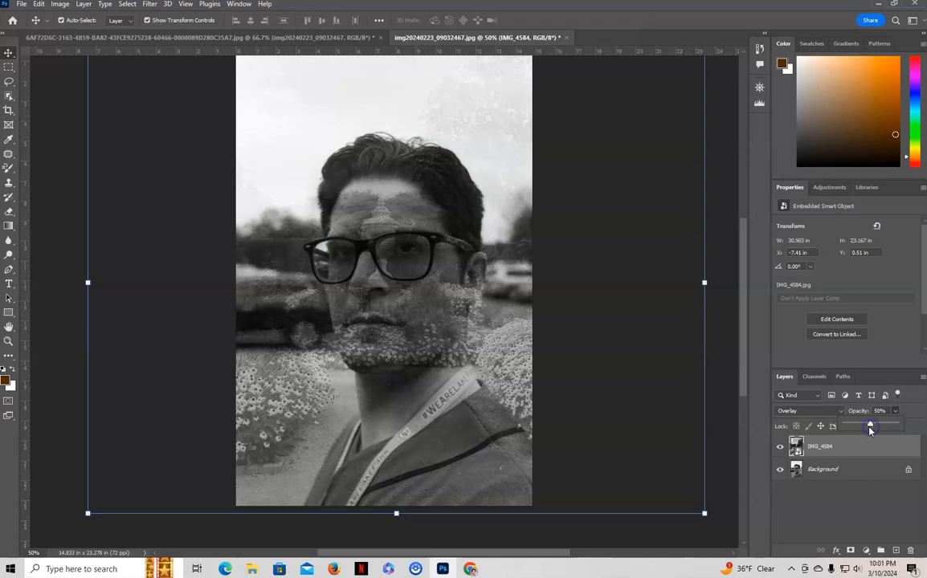
- Restore the IMG_4584 layer to 100% opacity and the Normal blend mode
click(814, 445)
drag(883, 424, 908, 424)
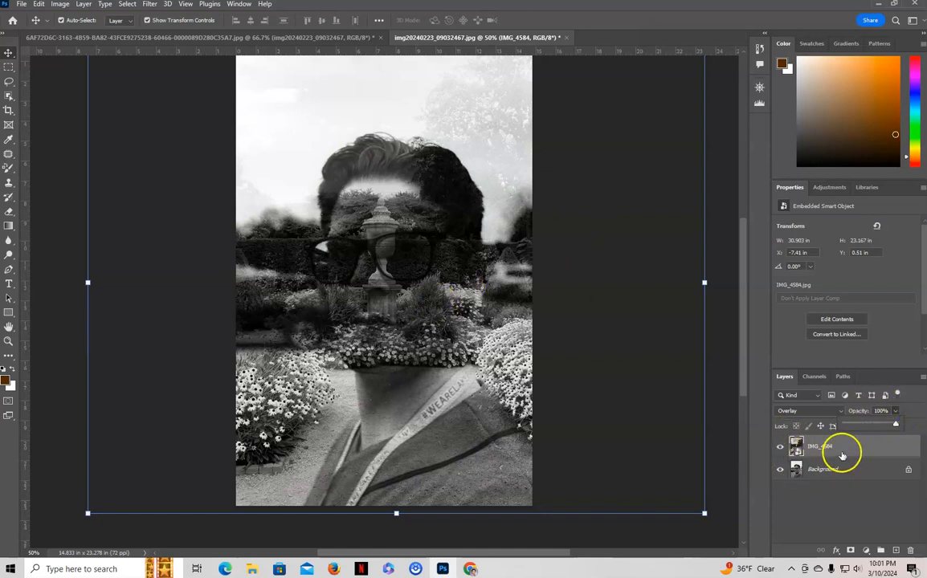
click(827, 411)
click(800, 291)
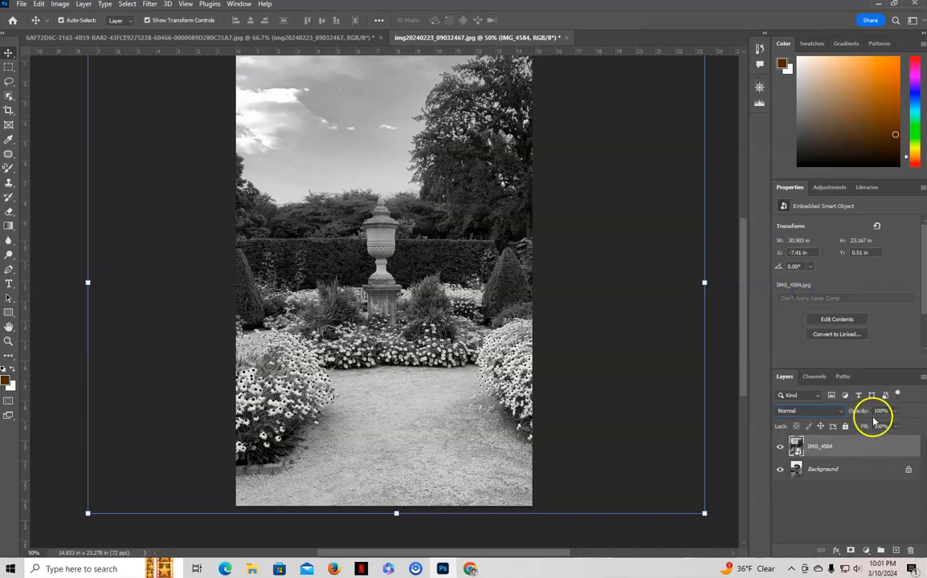
- Duplicate the portrait's Background layer and move the copy above the IMG_4584 layer
drag(841, 467, 833, 436)
drag(841, 479, 897, 553)
drag(855, 474, 857, 439)
- Try the Color Dodge, Soft Light and Linear Dodge (Add) blend modes on the Background copy layer
click(825, 411)
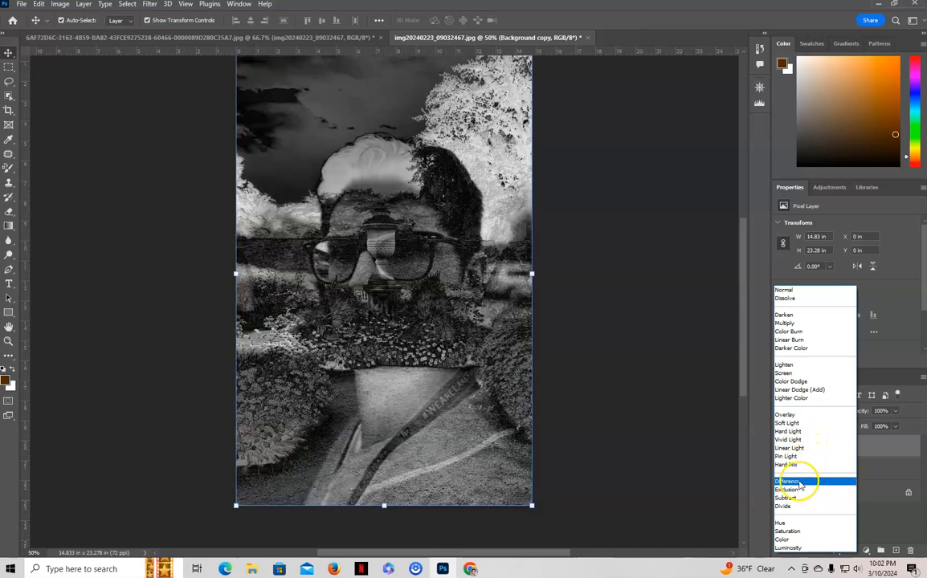
click(807, 382)
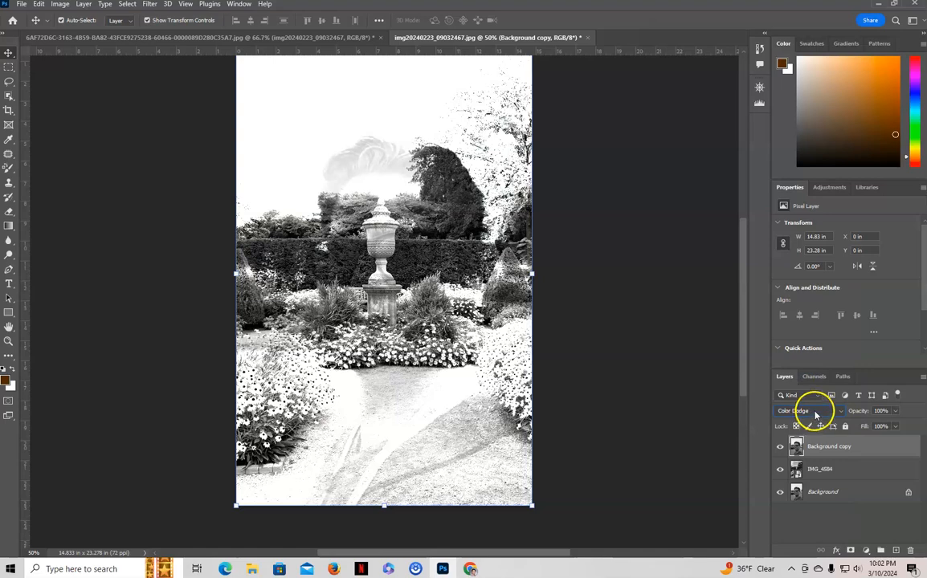
click(813, 410)
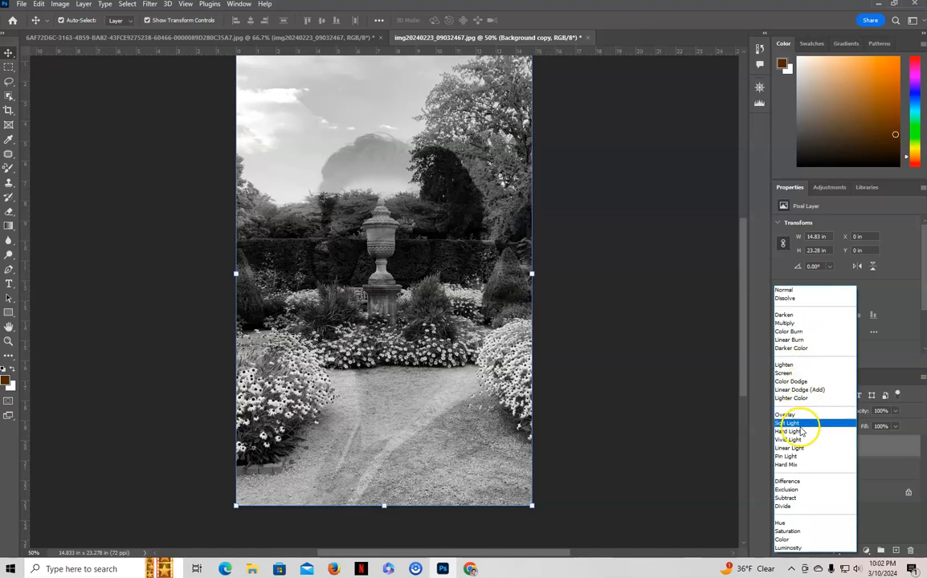
click(799, 423)
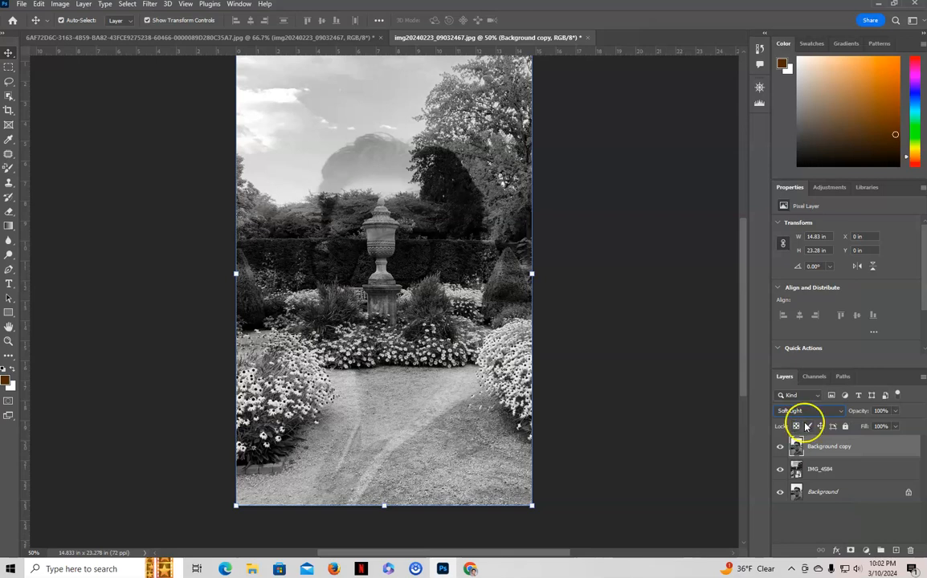
click(827, 412)
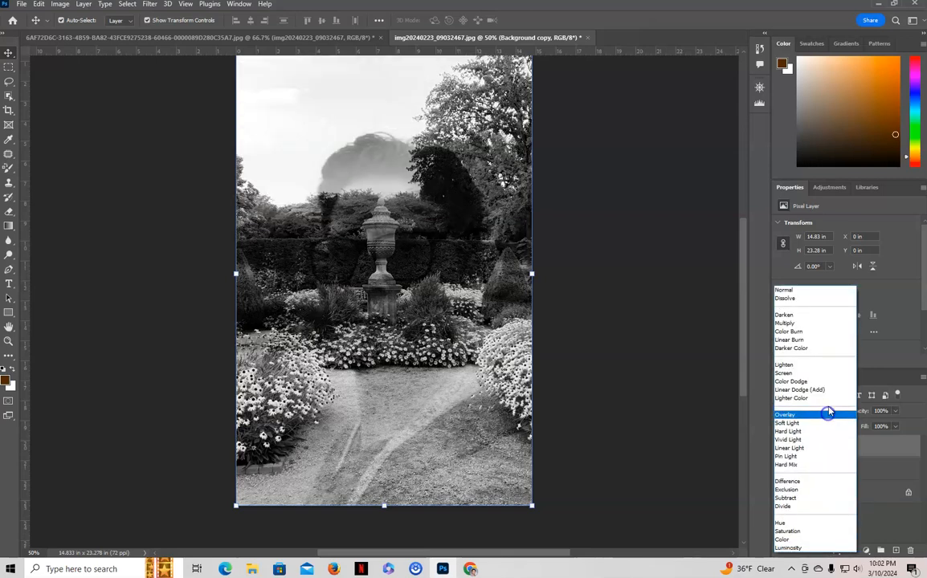
click(815, 389)
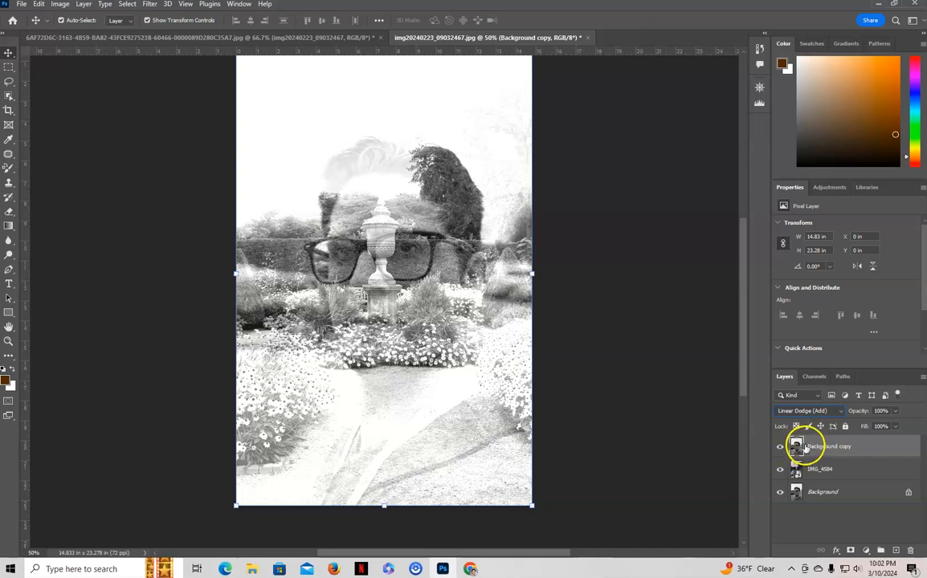
- Add a layer mask to the Background copy layer and set the foreground color to near-black 020202
click(850, 551)
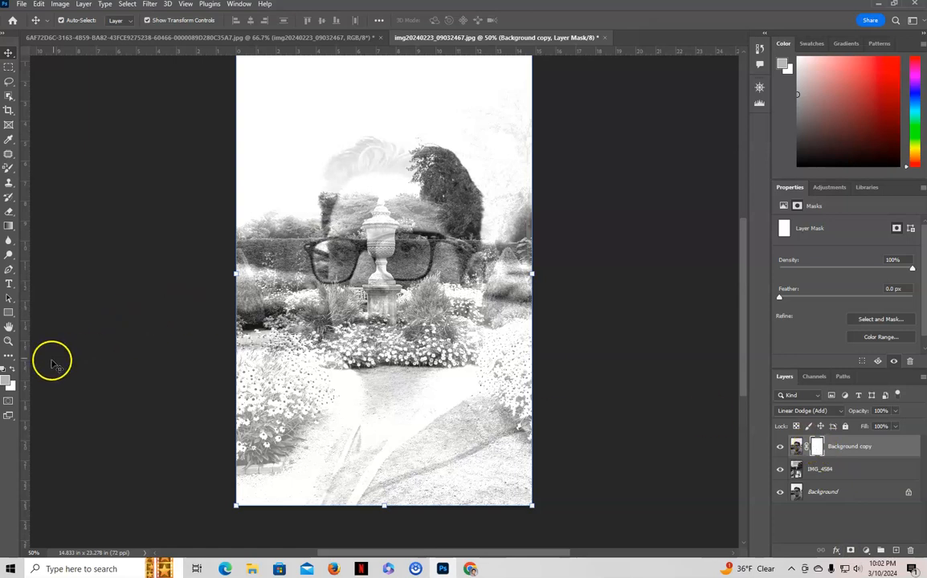
click(7, 377)
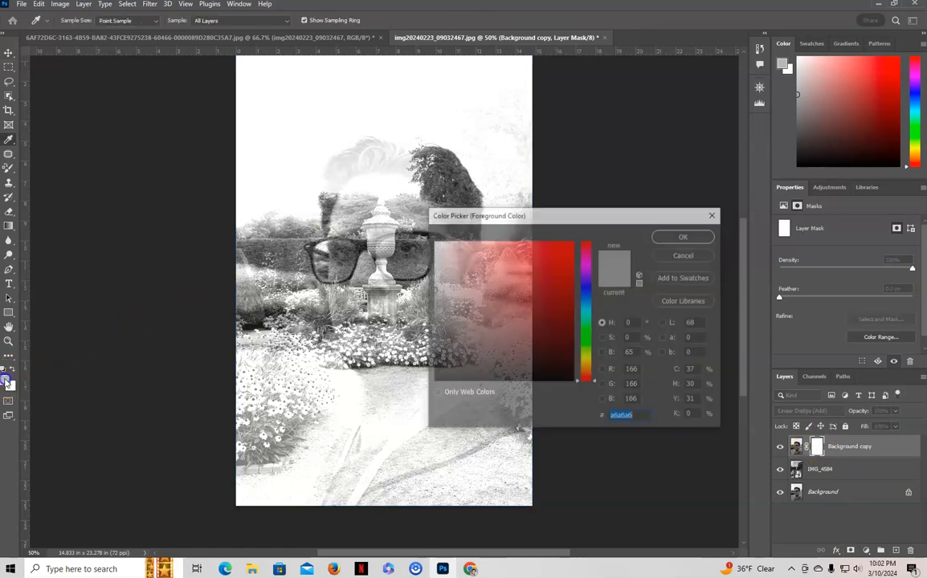
click(438, 381)
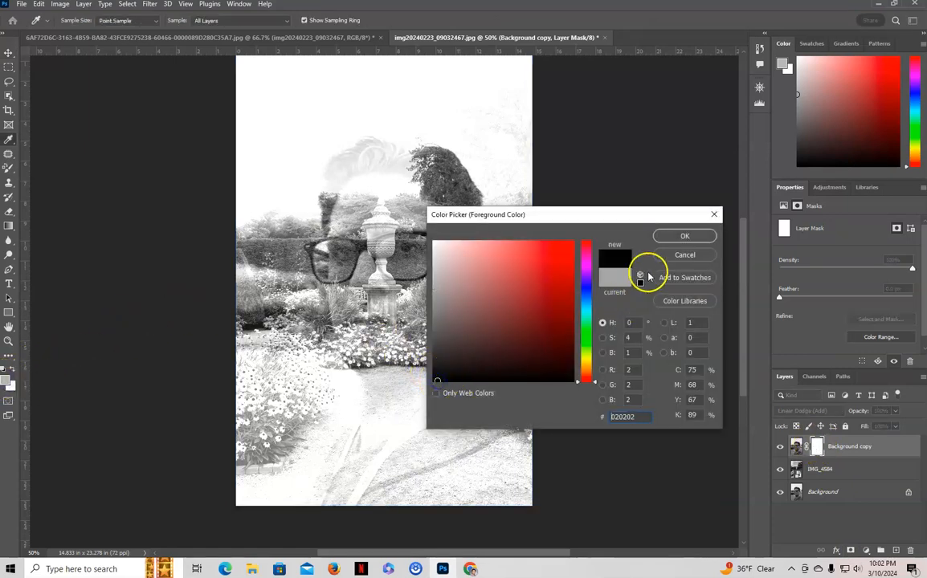
click(684, 236)
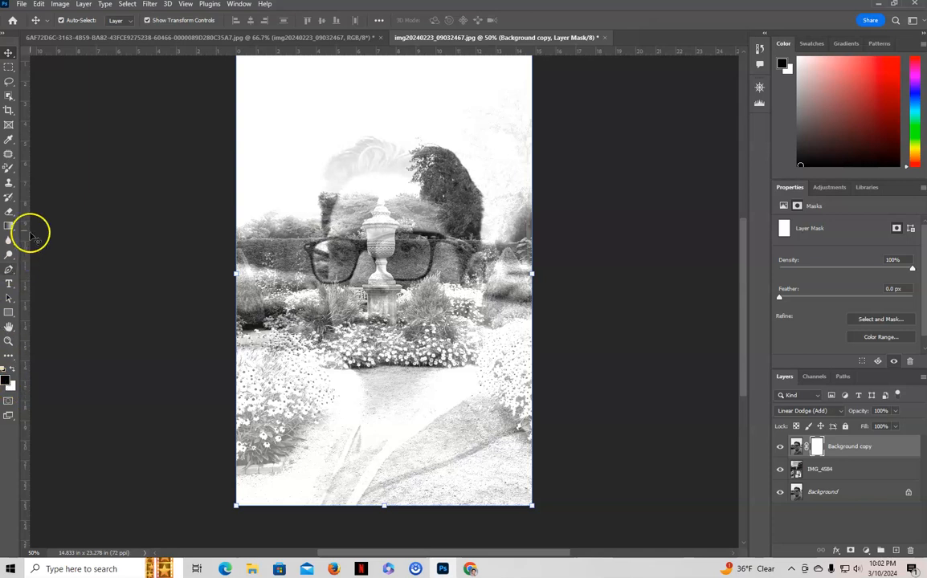
- With a soft round brush of 177 px at 39% opacity, paint the mask over the lower face, right-hand flowers and lower right corner
right_click(8, 170)
click(50, 167)
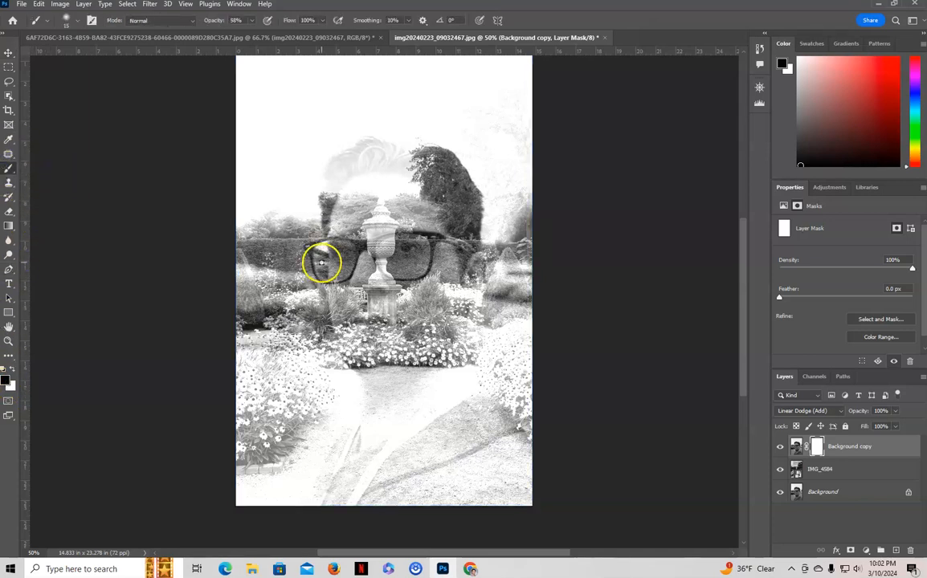
click(45, 21)
click(75, 22)
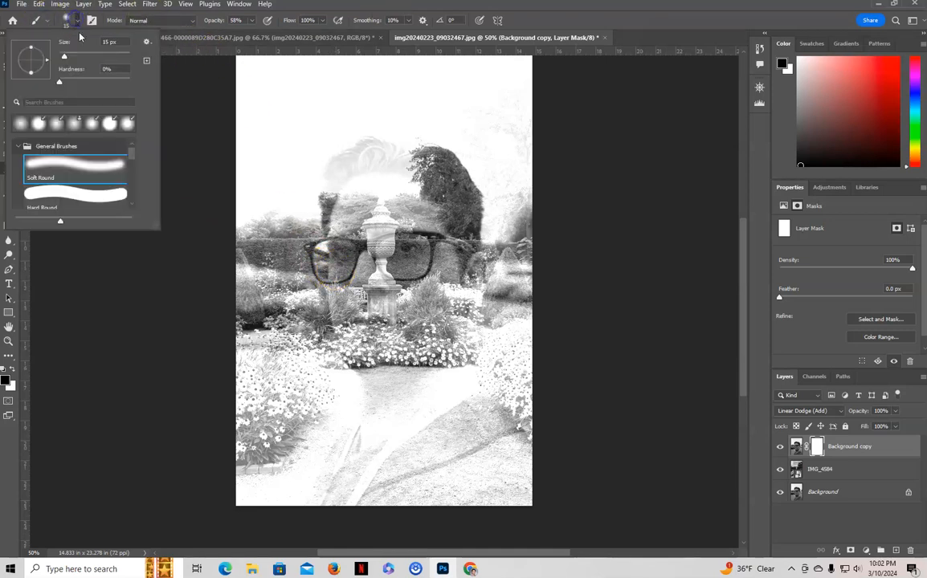
click(95, 61)
click(254, 21)
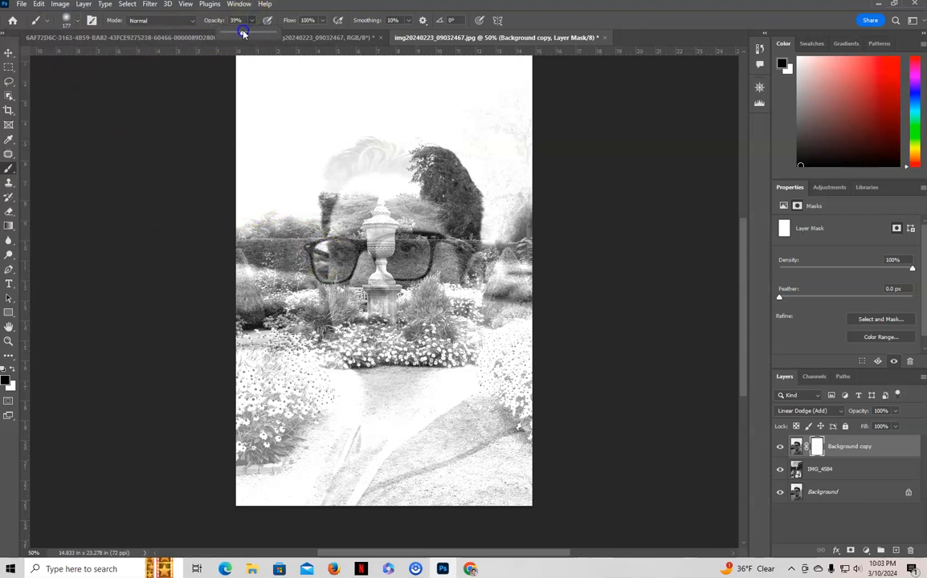
mouse_move(356, 290)
mouse_down()
mouse_move(347, 235)
mouse_move(342, 289)
mouse_move(361, 276)
mouse_move(365, 253)
mouse_move(338, 264)
mouse_move(333, 316)
mouse_move(344, 315)
mouse_move(334, 293)
mouse_move(323, 338)
mouse_move(334, 373)
mouse_move(326, 331)
mouse_move(327, 357)
mouse_move(373, 306)
mouse_move(366, 350)
mouse_move(510, 326)
mouse_move(543, 358)
mouse_move(464, 419)
mouse_move(523, 407)
mouse_move(523, 352)
mouse_move(479, 389)
mouse_move(445, 398)
mouse_move(524, 309)
mouse_move(510, 307)
mouse_move(508, 349)
mouse_move(506, 305)
mouse_move(443, 362)
mouse_move(453, 384)
mouse_move(462, 358)
mouse_move(438, 400)
mouse_move(477, 407)
mouse_move(545, 386)
mouse_up()
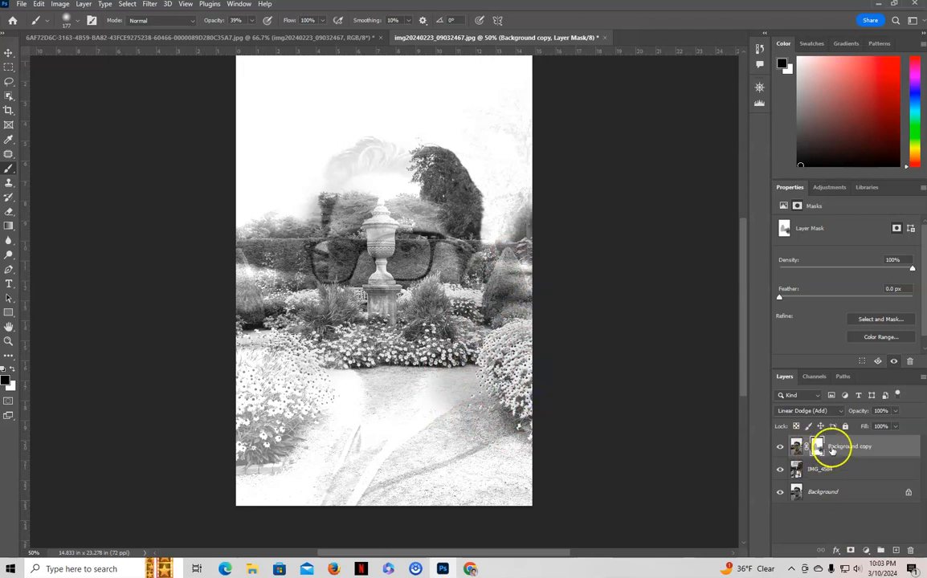
mouse_move(526, 411)
mouse_down()
mouse_move(480, 422)
mouse_move(489, 415)
mouse_move(478, 490)
mouse_move(550, 449)
mouse_move(526, 448)
mouse_move(494, 512)
mouse_up()
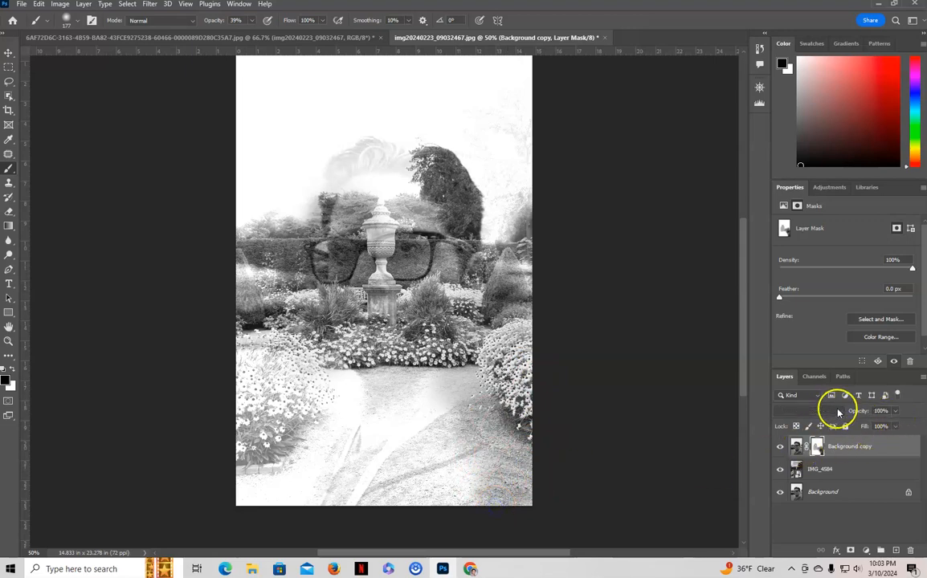
- Set the Background copy layer to Normal and paint its mask to reveal the garden's tree and path along the portrait's right side
click(811, 410)
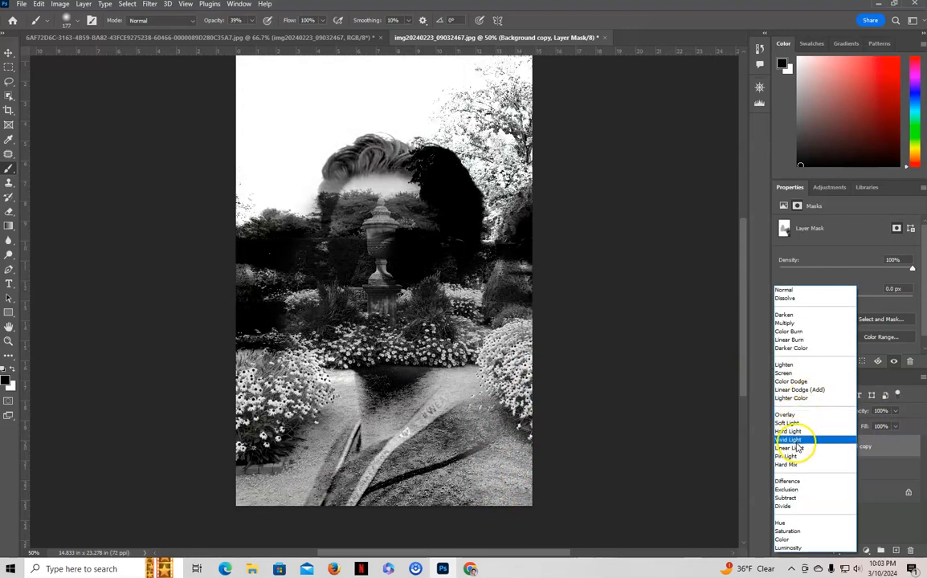
click(789, 291)
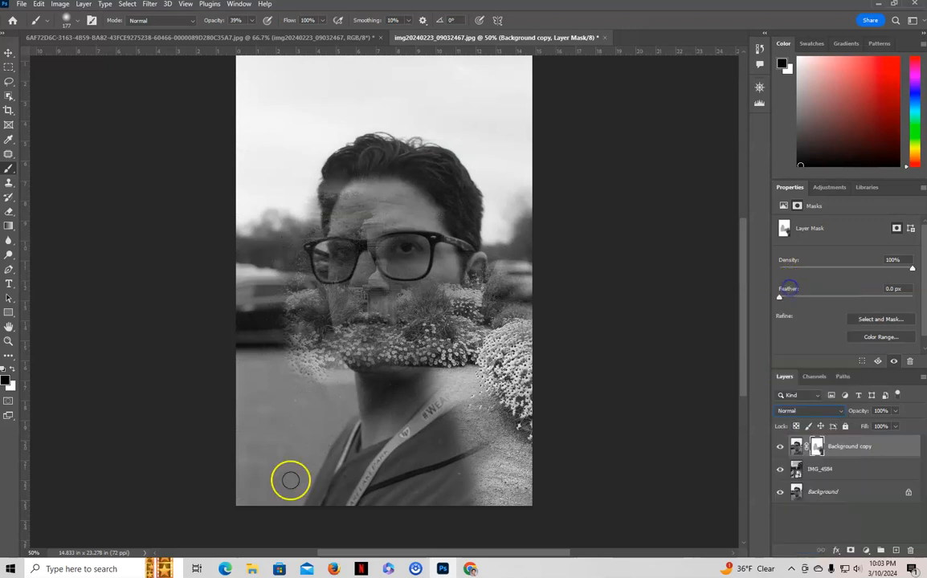
mouse_move(424, 436)
mouse_down()
mouse_move(457, 426)
mouse_move(505, 515)
mouse_up()
mouse_move(473, 467)
mouse_down()
mouse_move(513, 428)
mouse_move(385, 503)
mouse_move(417, 515)
mouse_move(498, 514)
mouse_move(484, 384)
mouse_move(403, 359)
mouse_move(444, 323)
mouse_move(403, 313)
mouse_move(472, 292)
mouse_move(519, 252)
mouse_move(504, 251)
mouse_move(479, 265)
mouse_move(527, 274)
mouse_move(519, 220)
mouse_move(509, 220)
mouse_move(470, 120)
mouse_move(509, 170)
mouse_move(460, 58)
mouse_move(535, 106)
mouse_move(424, 62)
mouse_move(496, 128)
mouse_move(424, 118)
mouse_move(426, 104)
mouse_move(517, 127)
mouse_move(502, 214)
mouse_move(465, 160)
mouse_move(498, 155)
mouse_move(508, 119)
mouse_move(544, 131)
mouse_move(514, 227)
mouse_move(469, 122)
mouse_move(502, 154)
mouse_move(513, 183)
mouse_move(525, 267)
mouse_move(518, 411)
mouse_up()
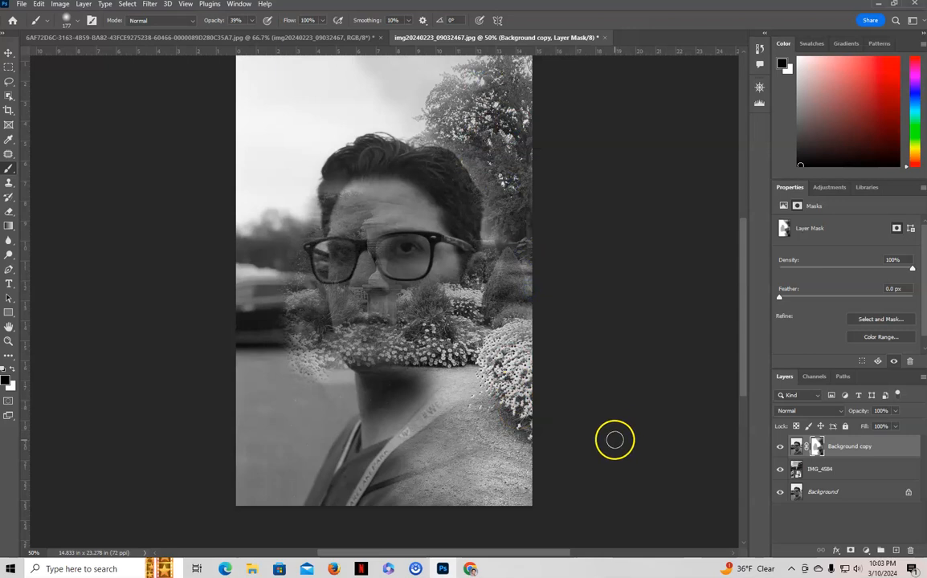
- Save the document as a Photoshop file named mergedportrait in the Downloads folder with Maximize Compatibility on
click(24, 5)
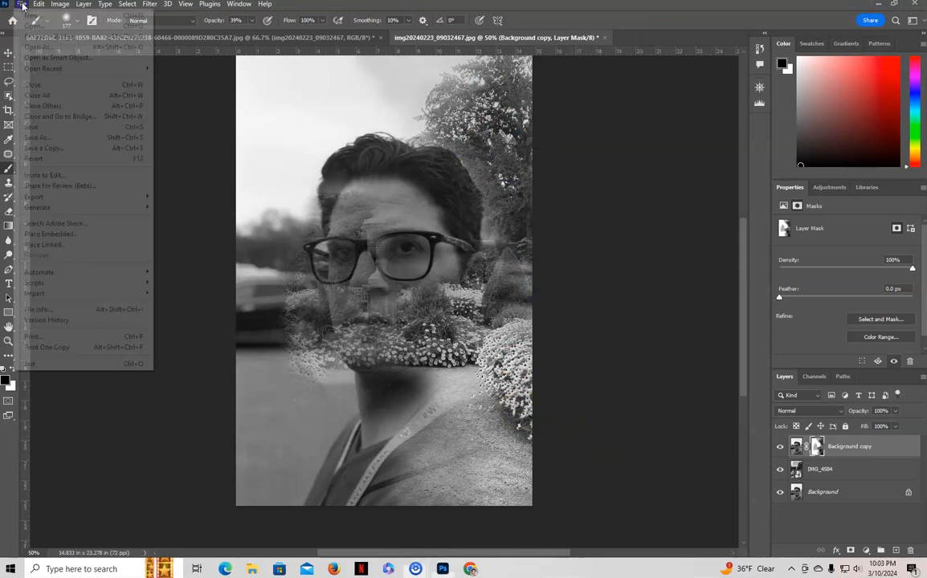
click(41, 137)
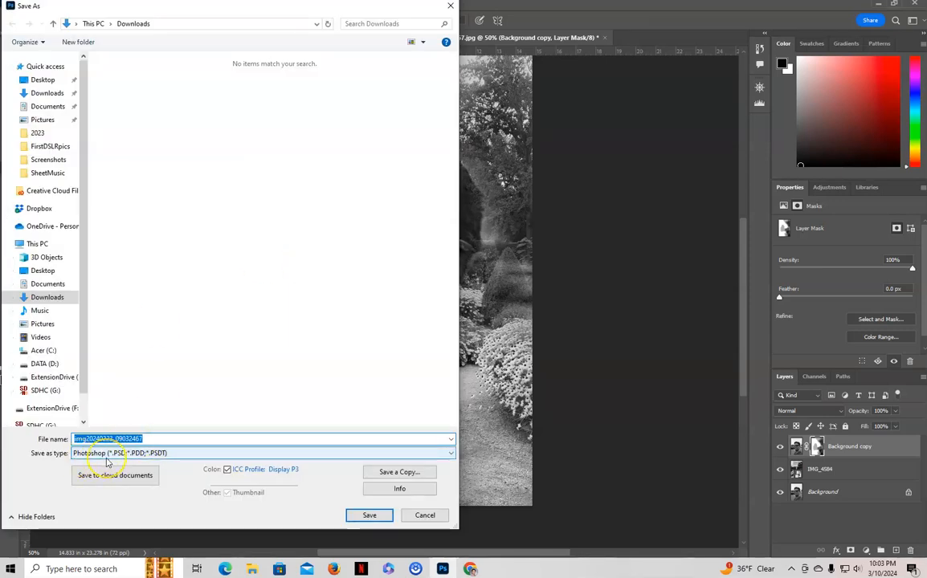
text(gedportrait)
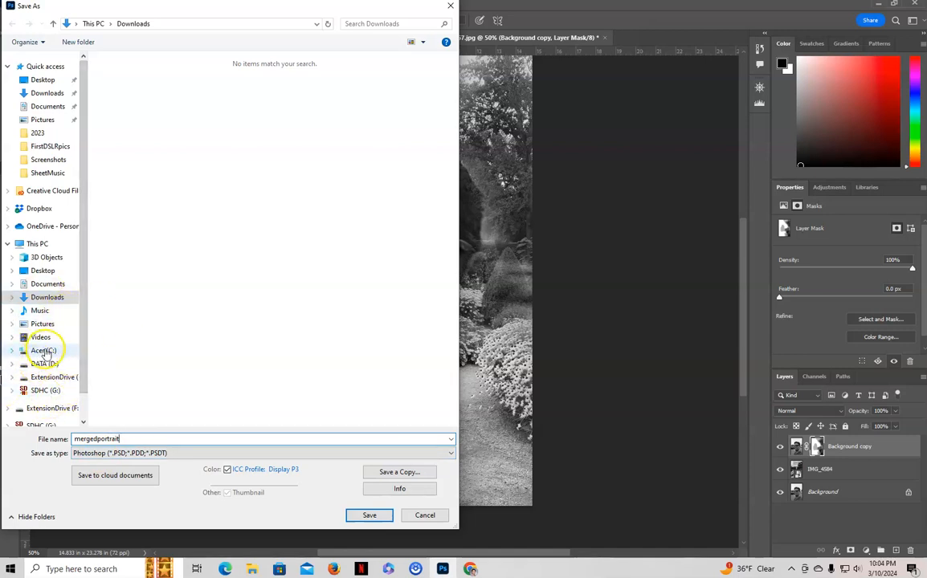
click(55, 94)
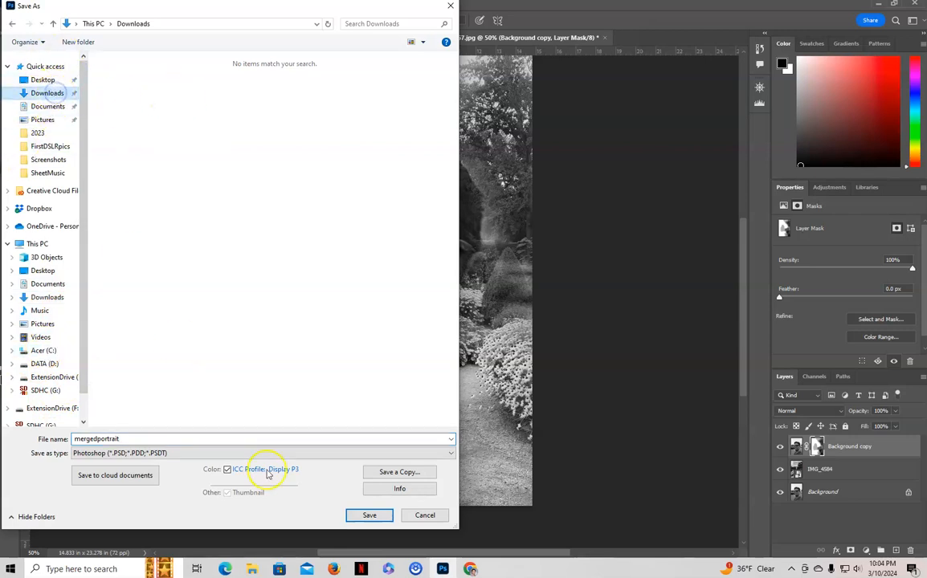
click(369, 515)
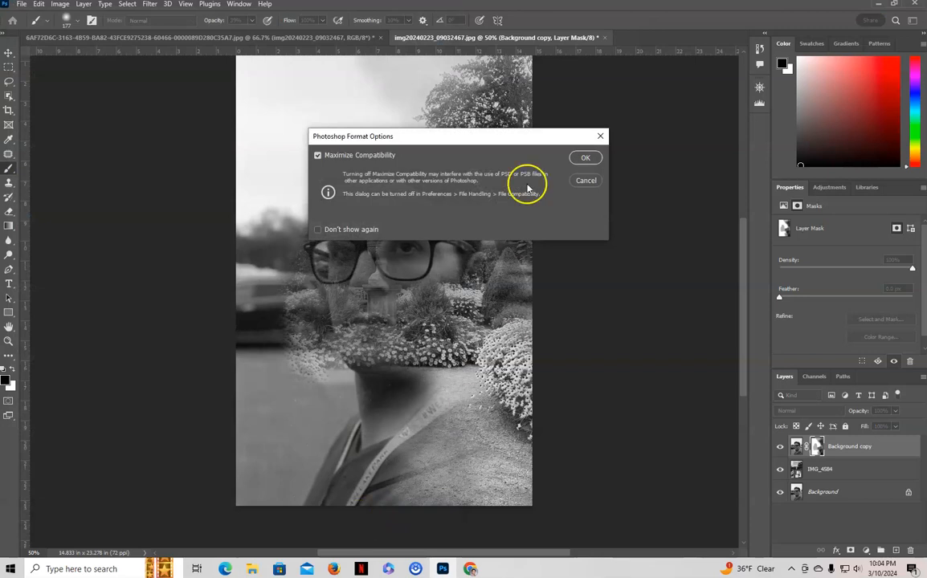
click(587, 159)
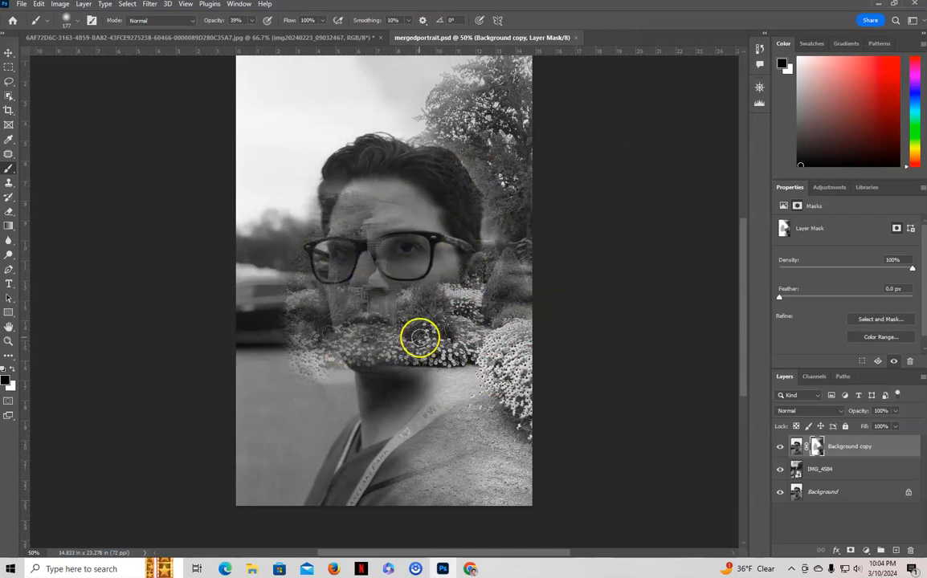
- Export the merged image as a JPG at quality 7 and save it as mergedportrait in Downloads
click(21, 4)
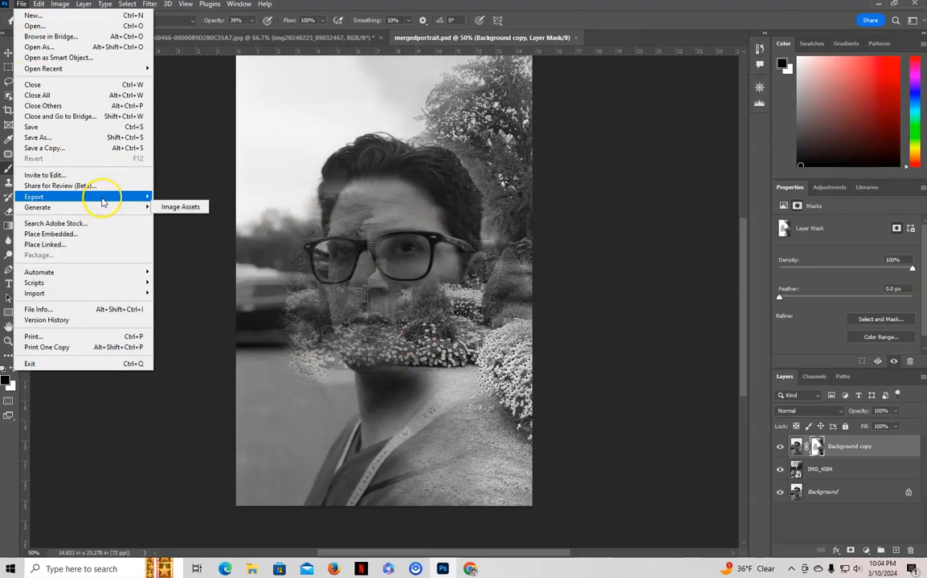
mouse_move(104, 197)
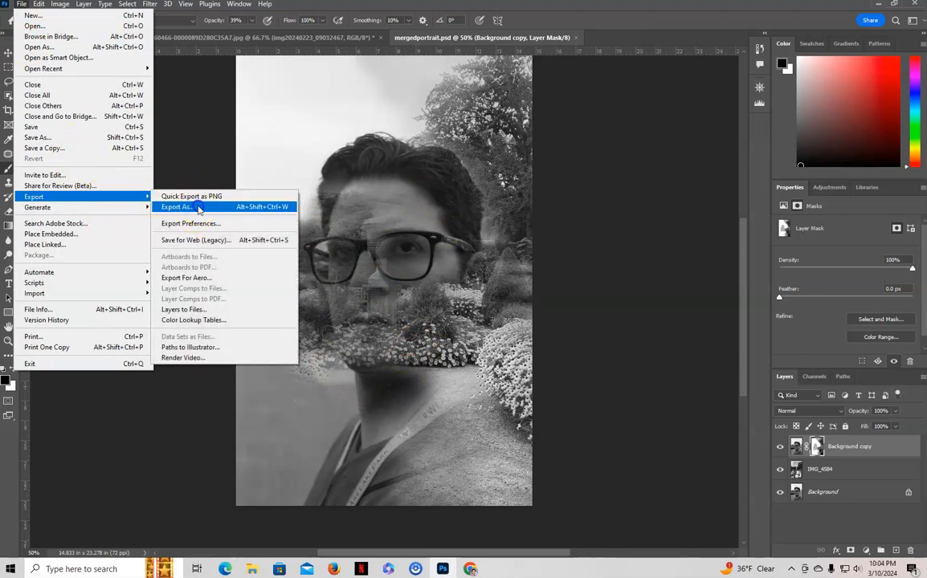
click(178, 206)
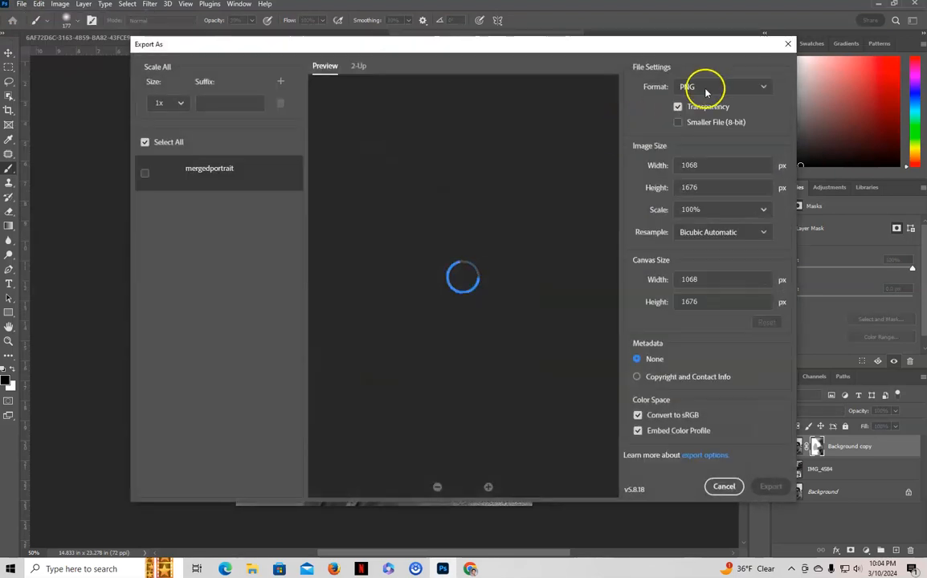
click(705, 89)
click(715, 126)
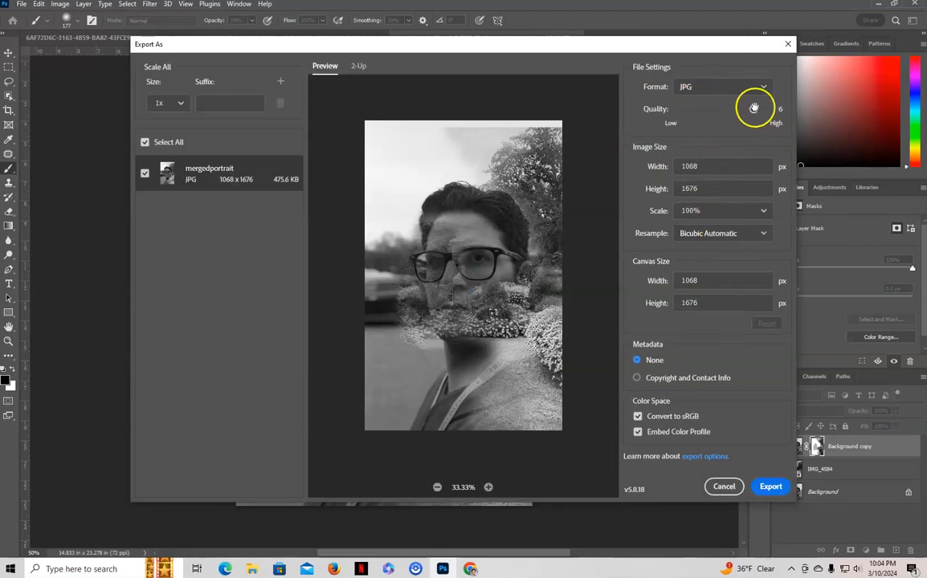
drag(792, 113, 786, 110)
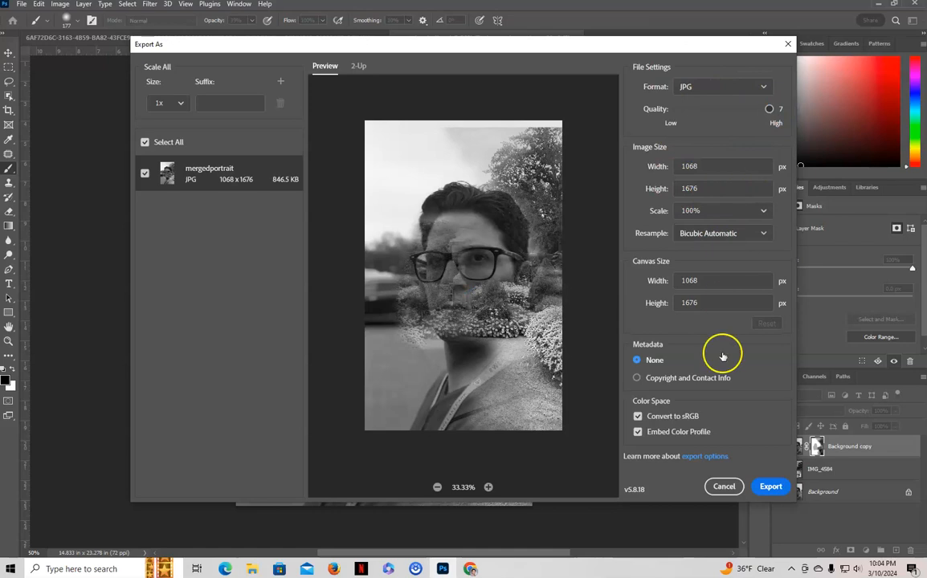
click(777, 488)
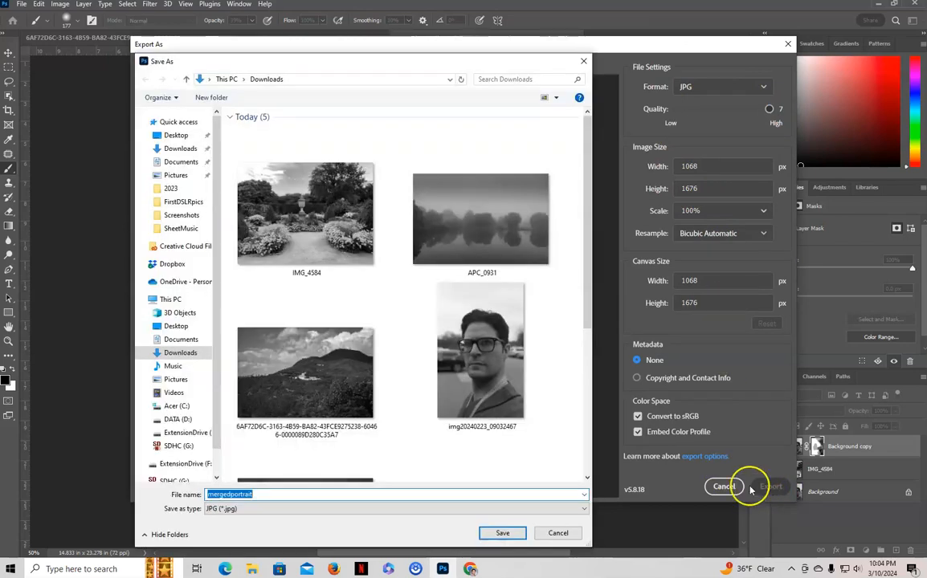
click(501, 533)
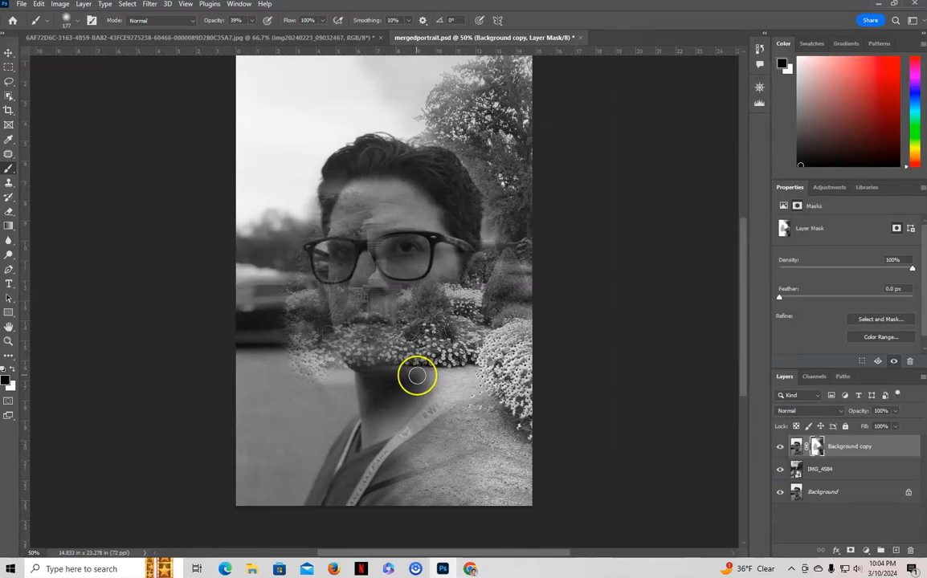